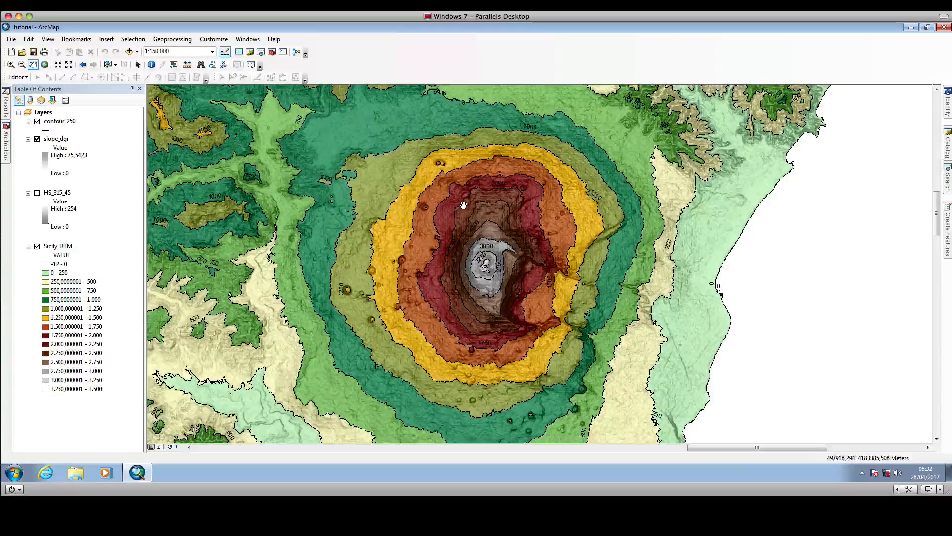
Examine the volcano and the wider Sicily terrain with the contour and slope layers displayed.
{"action": "scroll", "coordinate": [469, 204], "scroll_direction": "up", "scroll_amount": 1}
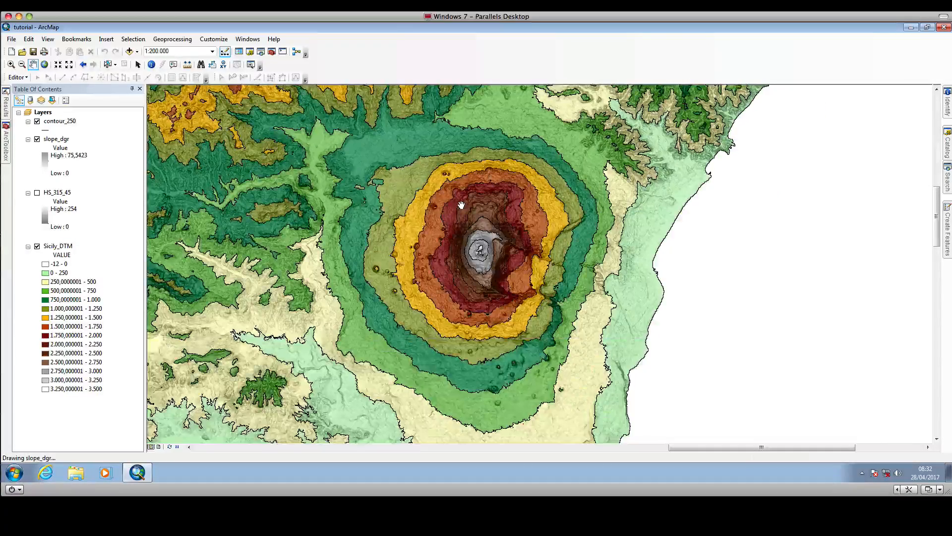
{"action": "scroll", "coordinate": [455, 209], "scroll_direction": "up", "scroll_amount": 1}
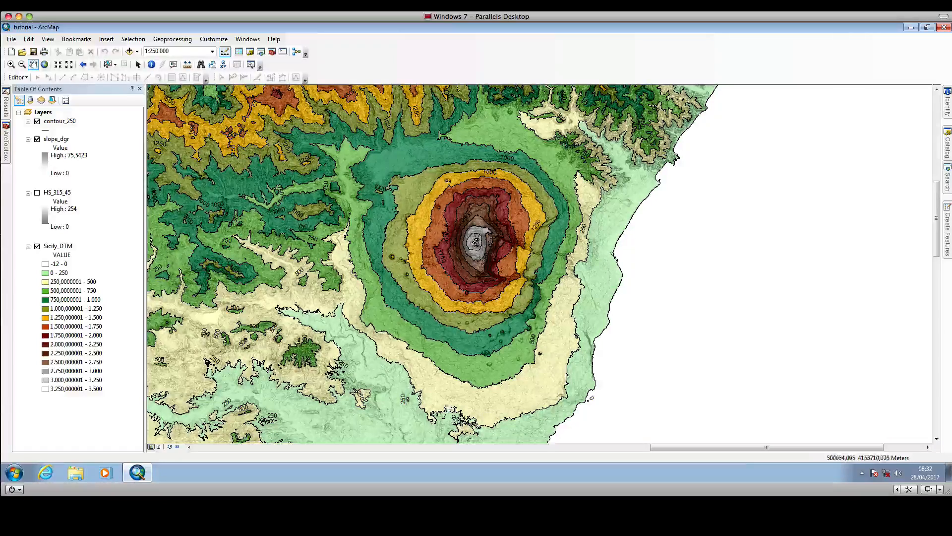
{"action": "scroll", "coordinate": [435, 297], "scroll_direction": "down", "scroll_amount": 3}
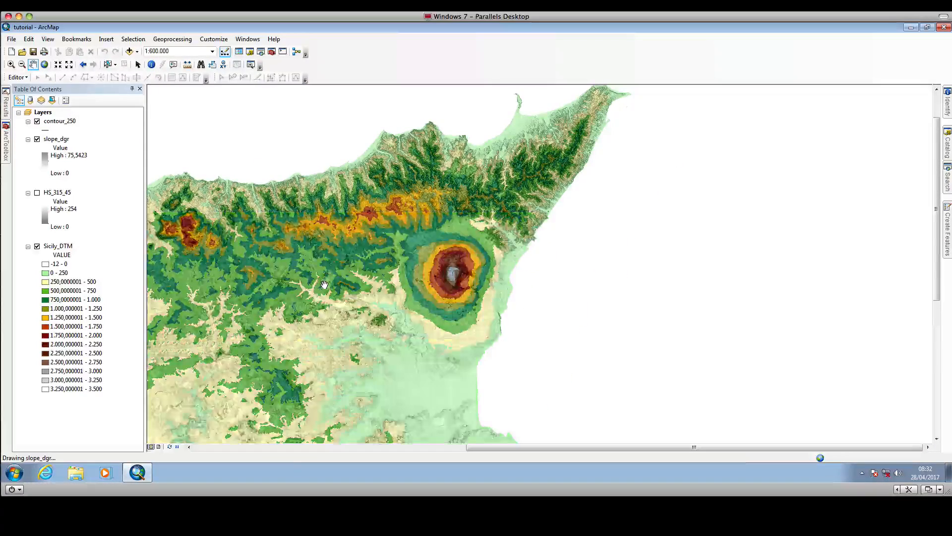
{"action": "left_click_drag", "start_coordinate": [328, 275], "coordinate": [609, 216]}
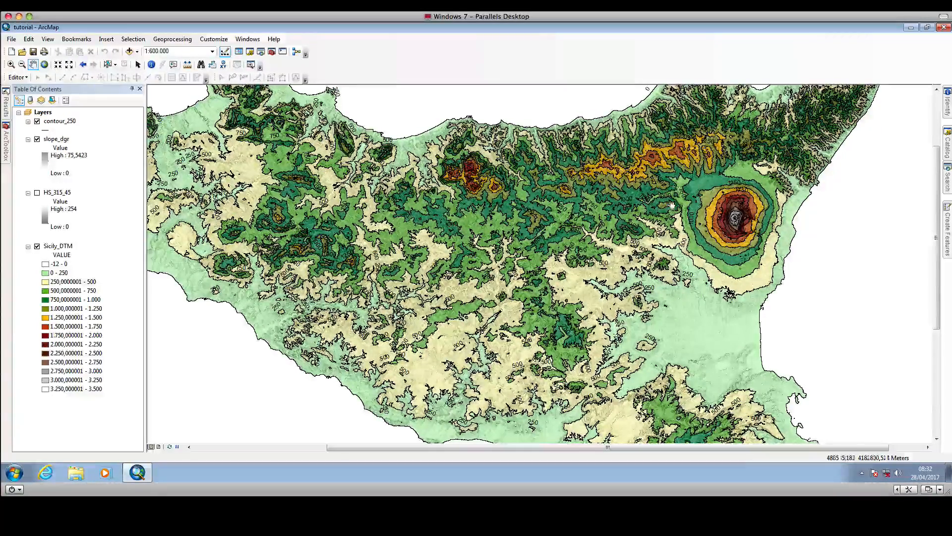
{"action": "mouse_move", "coordinate": [672, 209]}
{"action": "left_mouse_down"}
{"action": "mouse_move", "coordinate": [614, 209]}
{"action": "mouse_move", "coordinate": [512, 252]}
{"action": "left_mouse_up"}
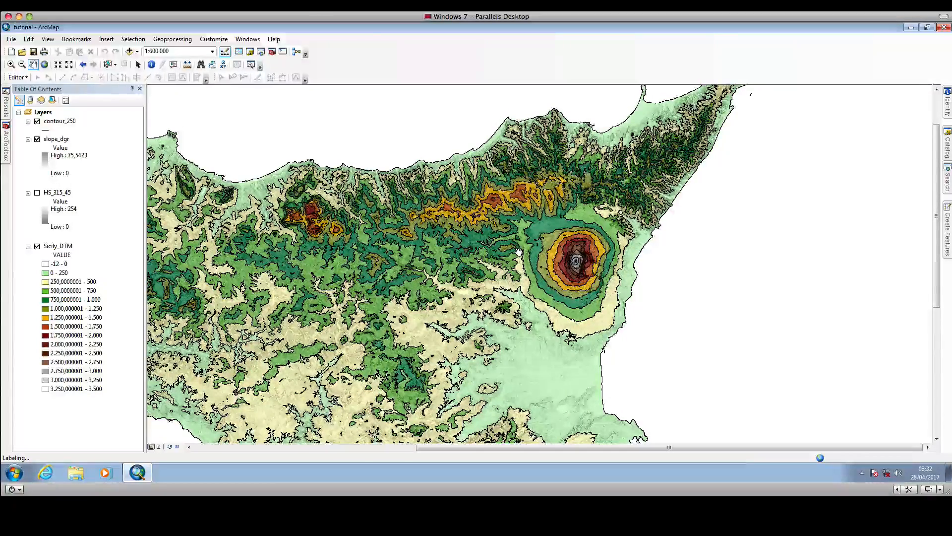
{"action": "scroll", "coordinate": [519, 253], "scroll_direction": "up", "scroll_amount": 5}
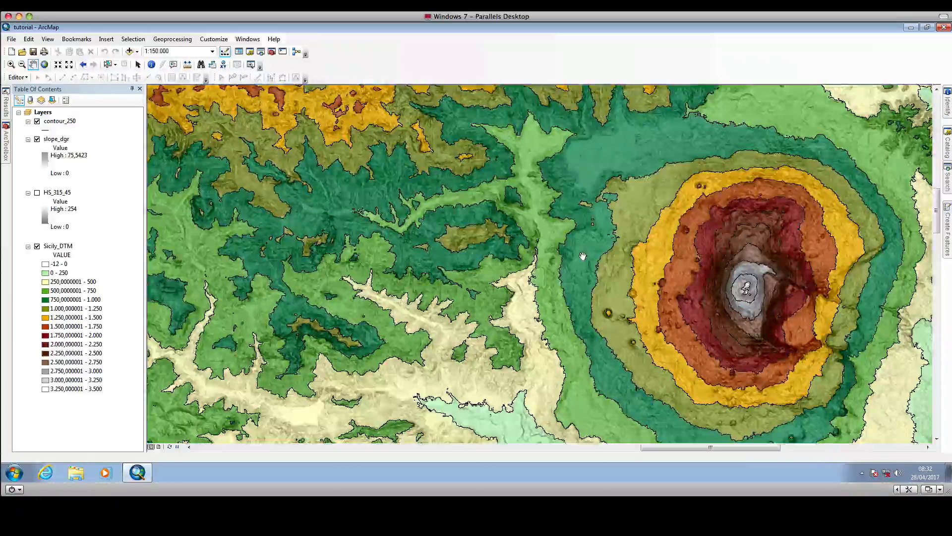
{"action": "left_click_drag", "start_coordinate": [583, 257], "coordinate": [384, 240]}
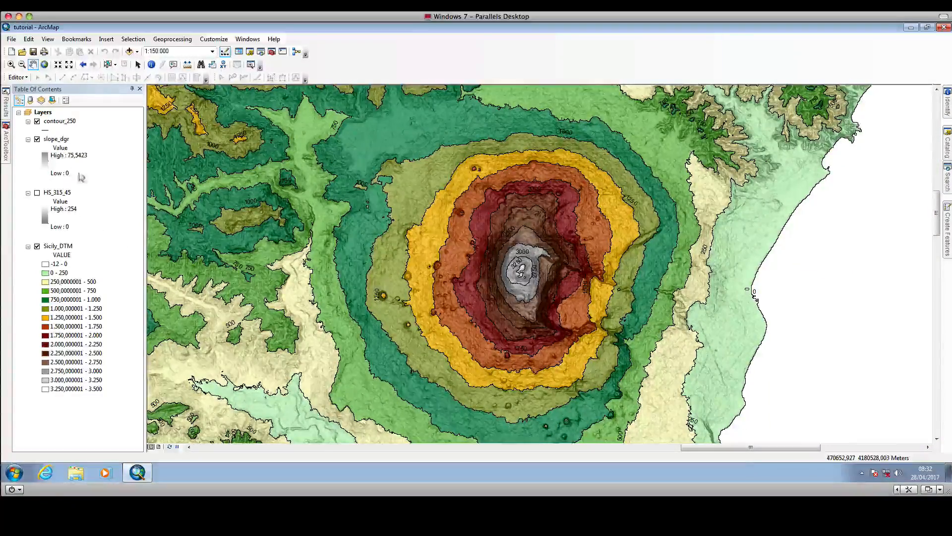
Hide the contour_250 and slope_dgr layers and inspect the Sicily_DTM elevation raster across its whole area and around the volcano.
{"action": "left_click", "coordinate": [37, 122]}
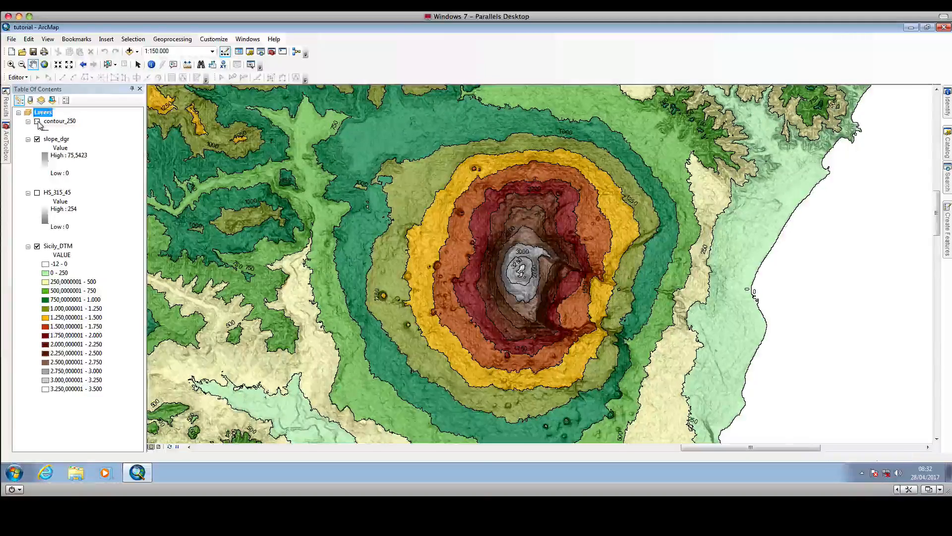
{"action": "left_click", "coordinate": [37, 140]}
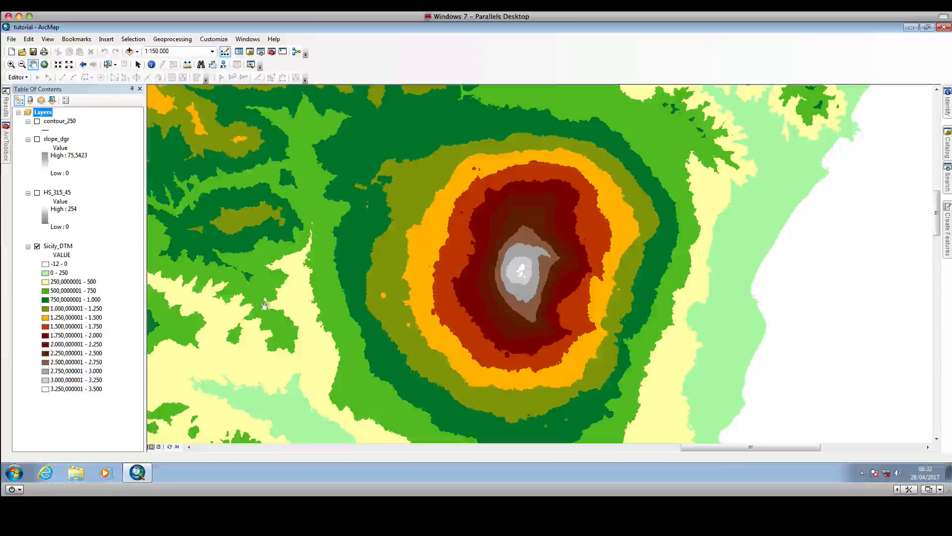
{"action": "scroll", "coordinate": [565, 264], "scroll_direction": "up", "scroll_amount": 4}
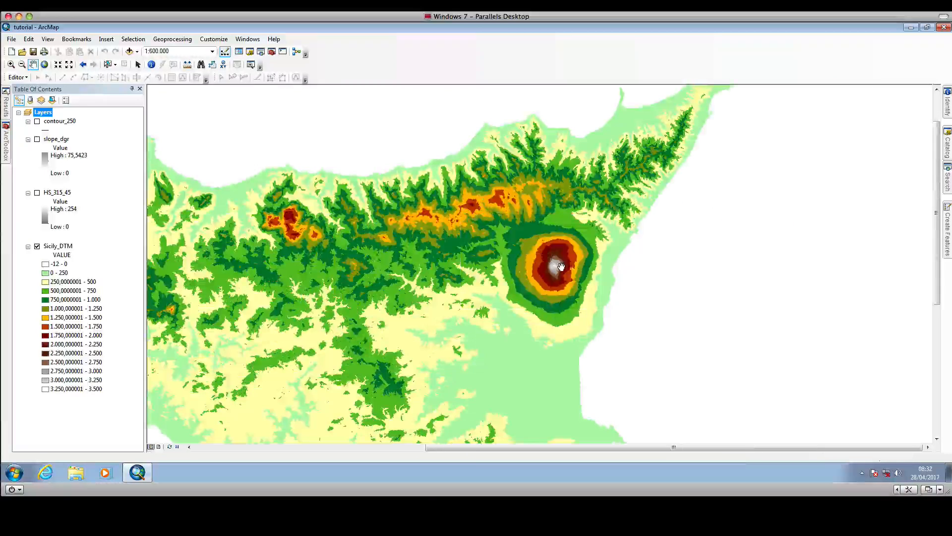
{"action": "left_click_drag", "start_coordinate": [510, 282], "coordinate": [569, 227]}
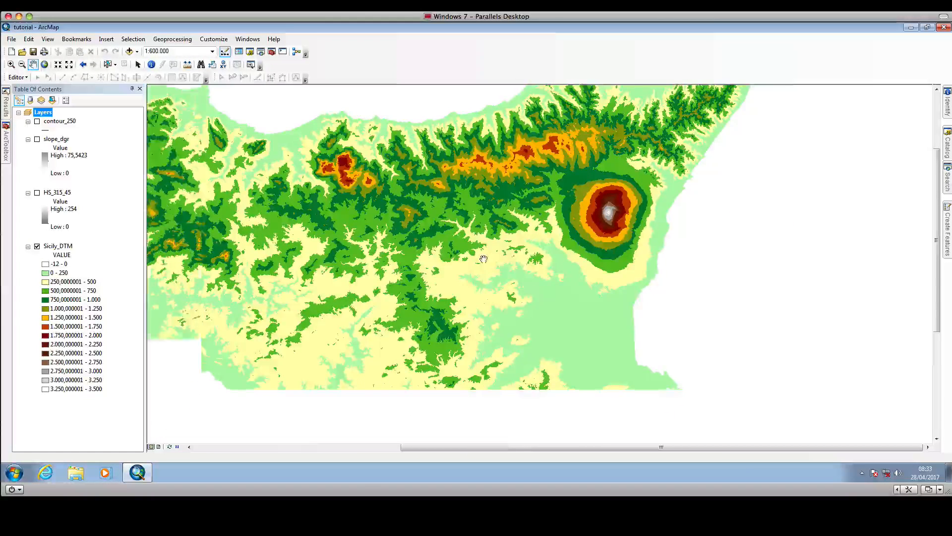
{"action": "left_click_drag", "start_coordinate": [387, 281], "coordinate": [445, 270]}
{"action": "scroll", "coordinate": [445, 271], "scroll_direction": "up", "scroll_amount": 1}
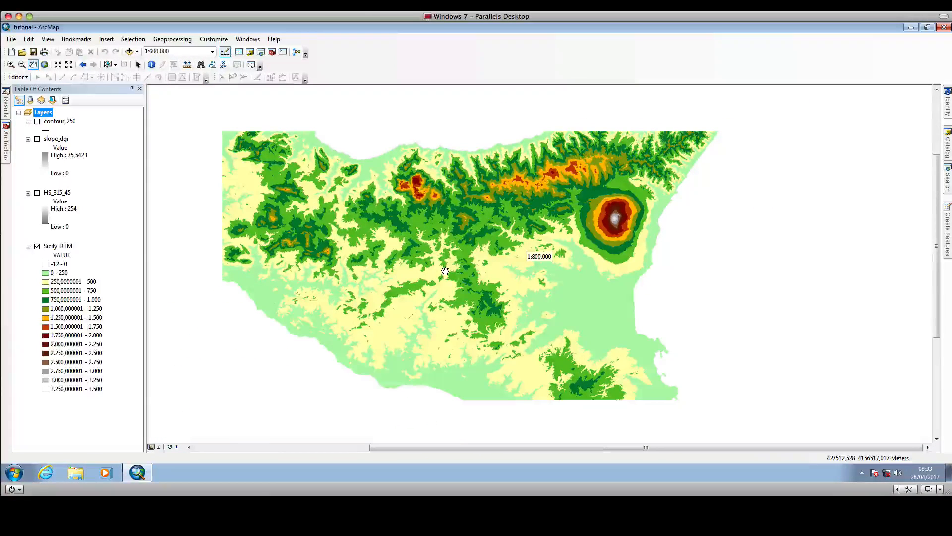
{"action": "scroll", "coordinate": [445, 271], "scroll_direction": "down", "scroll_amount": 4}
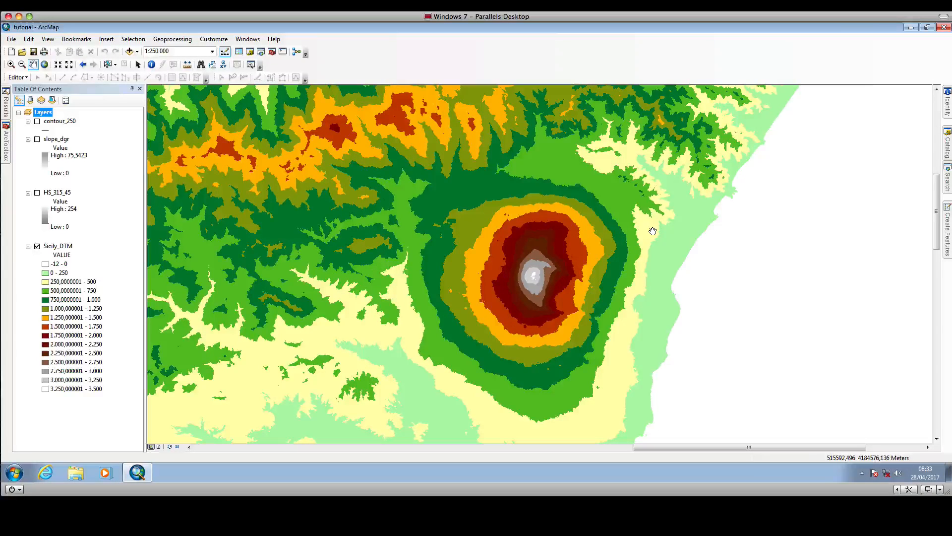
Start creating a new shapefile inside the tutorial folder of the Desktop folder connection.
{"action": "mouse_move", "coordinate": [948, 144]}
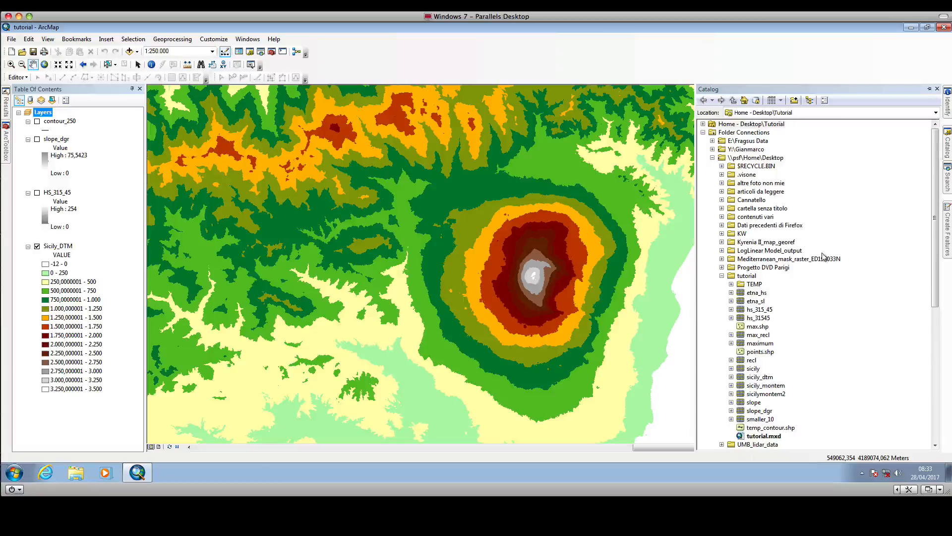
{"action": "scroll", "coordinate": [823, 256], "scroll_direction": "down", "scroll_amount": 3}
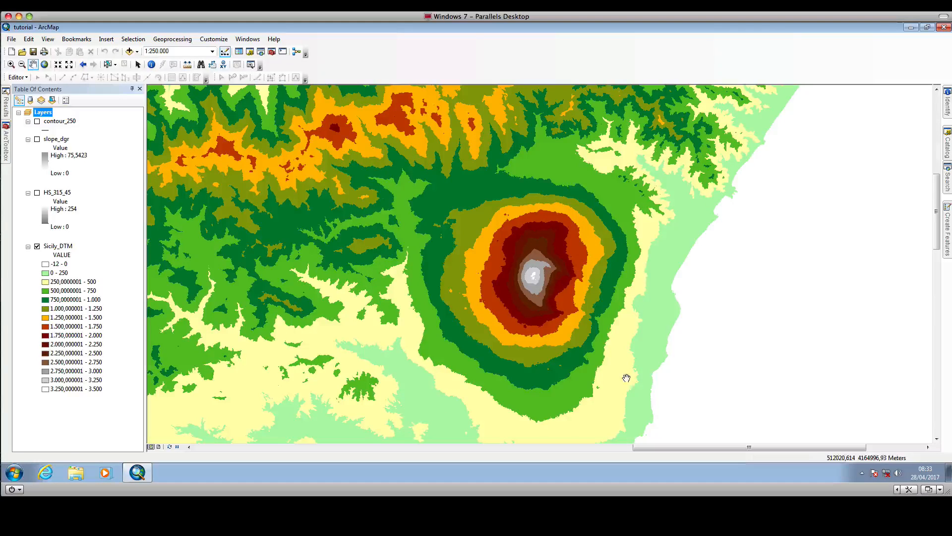
{"action": "left_click", "coordinate": [947, 144]}
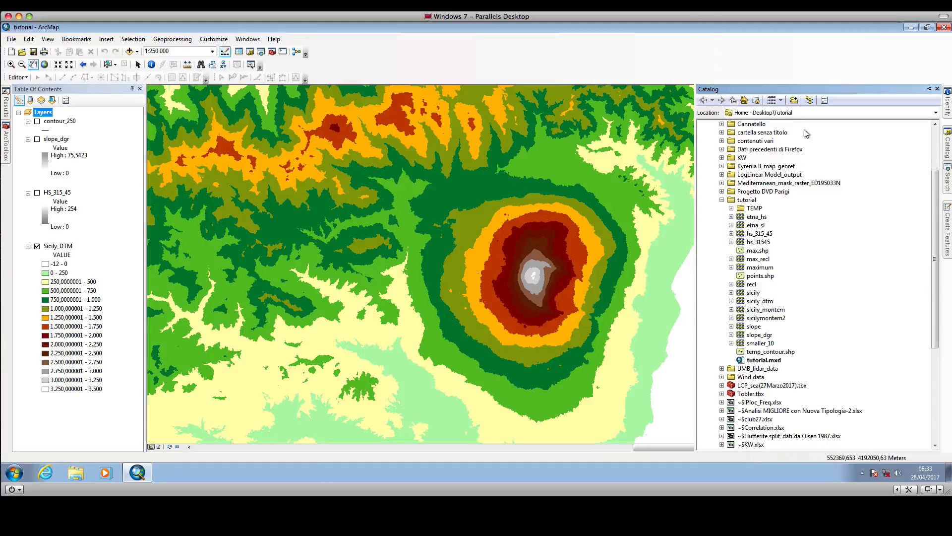
{"action": "right_click", "coordinate": [747, 201]}
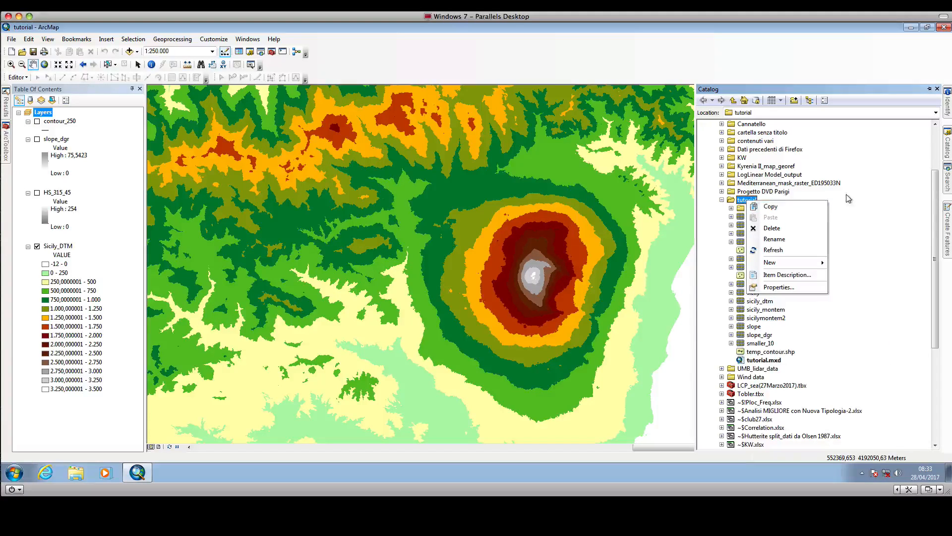
{"action": "left_click", "coordinate": [833, 201]}
{"action": "right_click", "coordinate": [752, 202]}
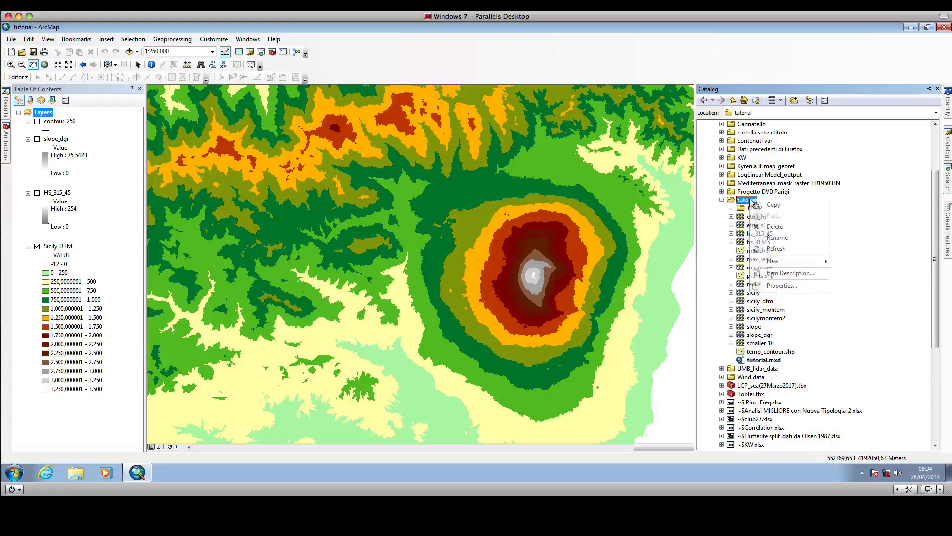
{"action": "mouse_move", "coordinate": [825, 265]}
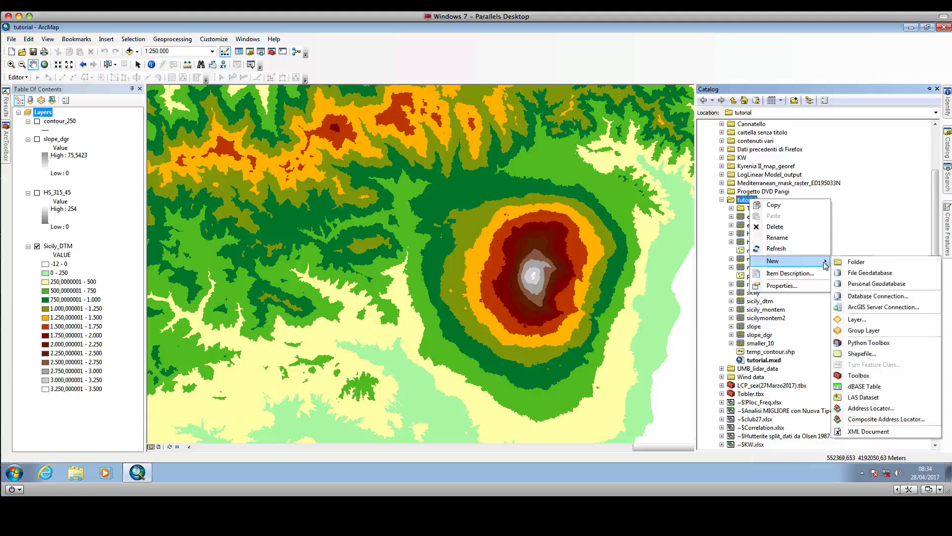
{"action": "left_click", "coordinate": [862, 353]}
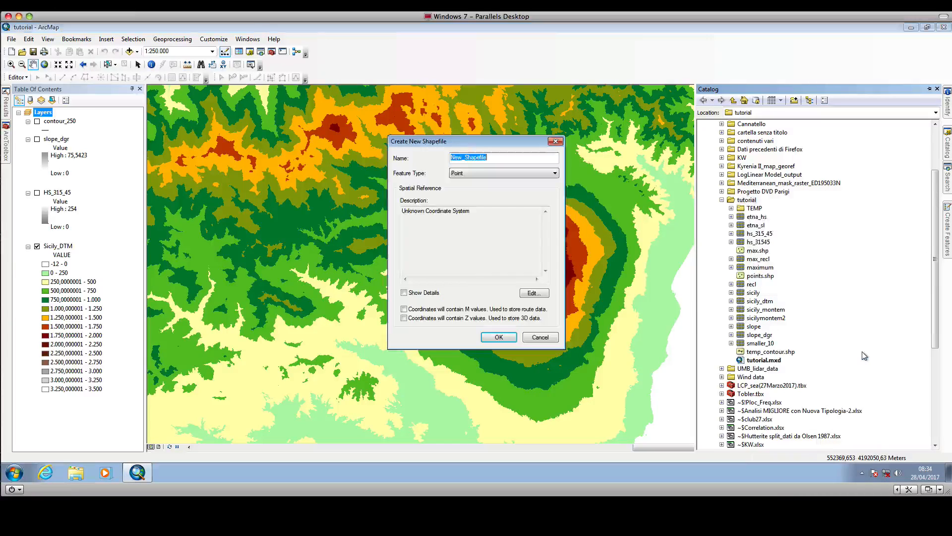
Set the new shapefile's feature type to Polygon and name it process_extent.
{"action": "left_click", "coordinate": [489, 173]}
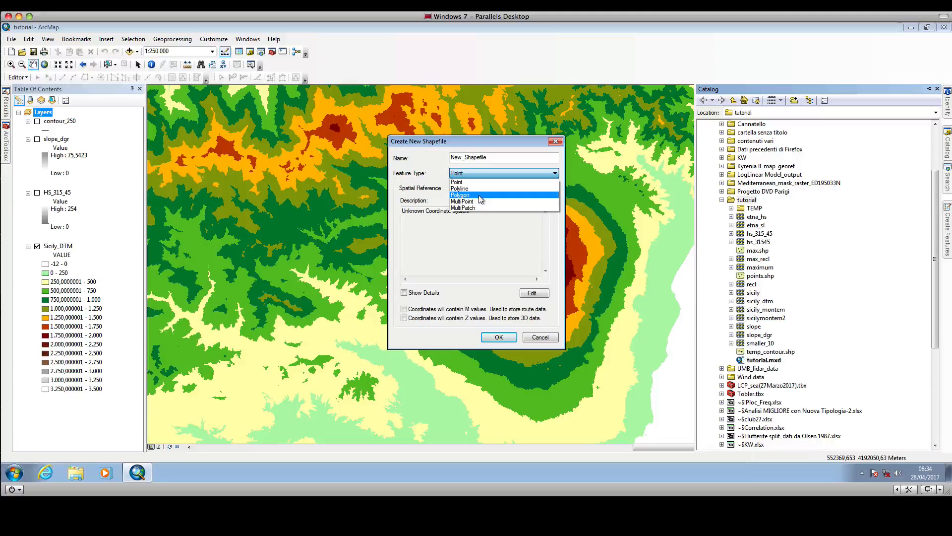
{"action": "left_click", "coordinate": [479, 195]}
{"action": "left_click", "coordinate": [496, 157]}
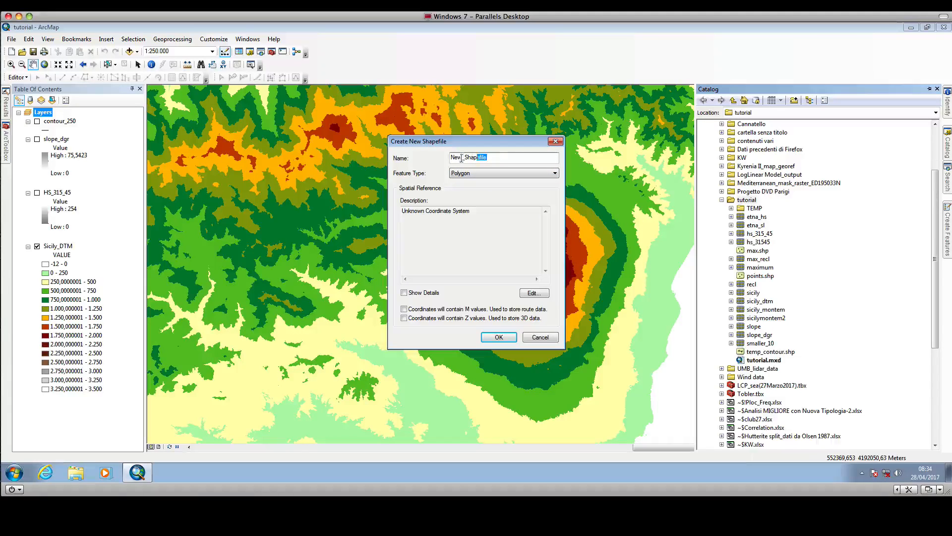
{"action": "left_click_drag", "start_coordinate": [463, 158], "coordinate": [444, 161]}
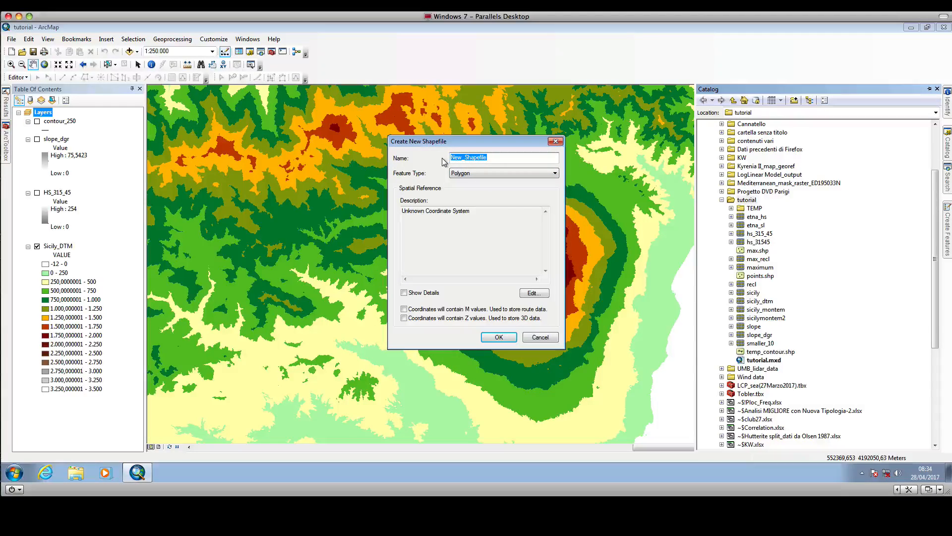
{"action": "type", "text": "proc"}
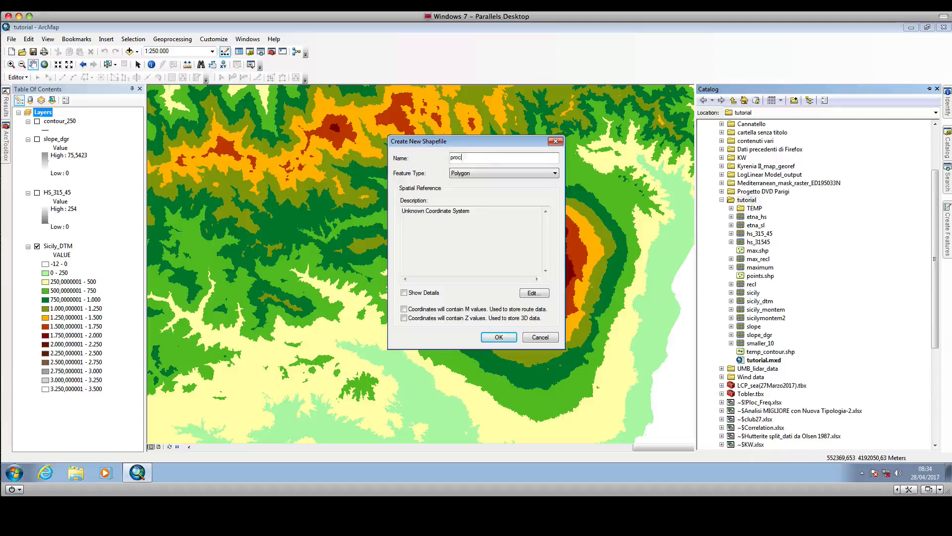
{"action": "type", "text": "ess_e"}
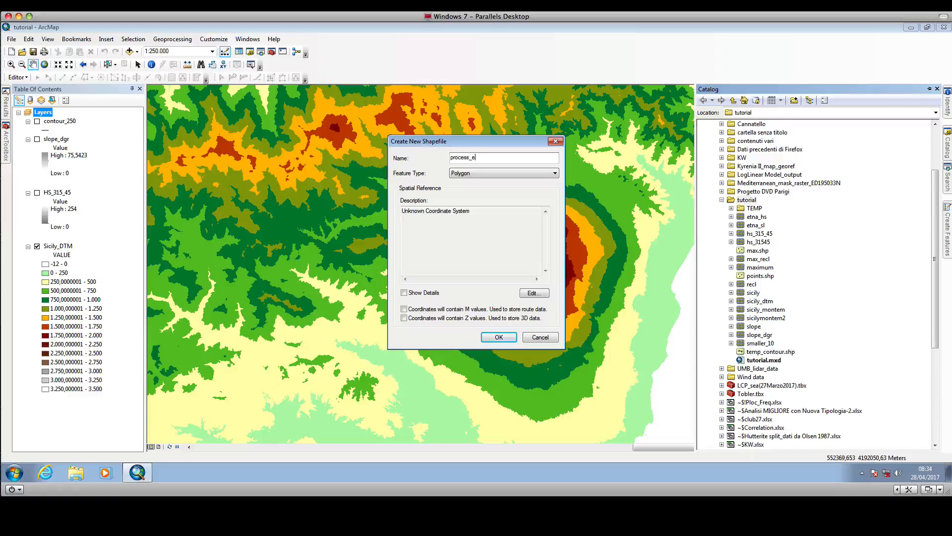
{"action": "type", "text": "xtent"}
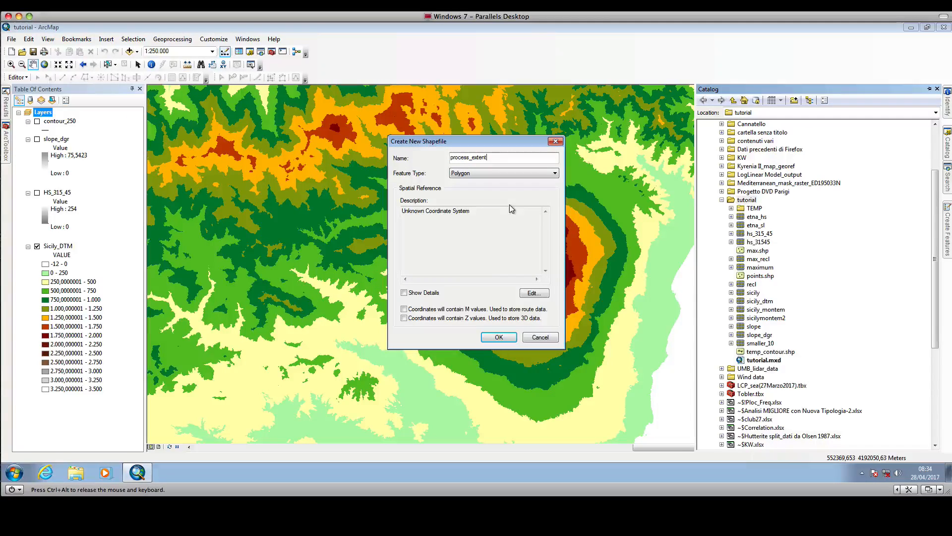
Assign the European Datum 1950 UTM Zone 33N coordinate system from the favorites and create the shapefile.
{"action": "left_click", "coordinate": [534, 293]}
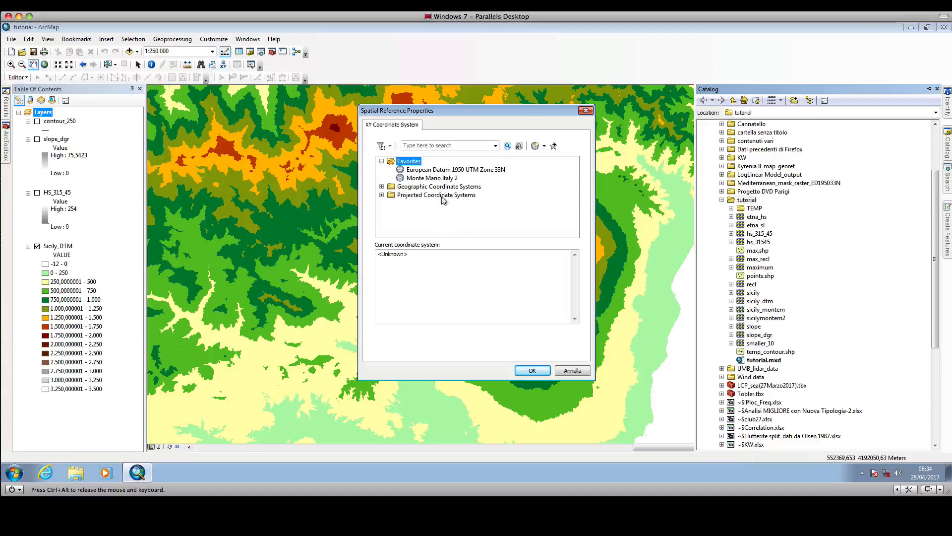
{"action": "left_click", "coordinate": [425, 169]}
{"action": "left_click", "coordinate": [540, 370]}
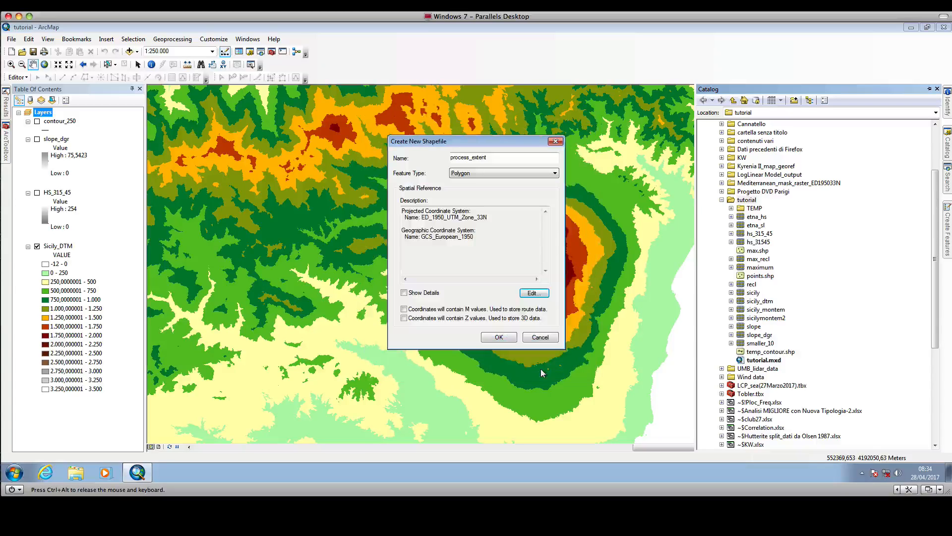
{"action": "left_click", "coordinate": [499, 337]}
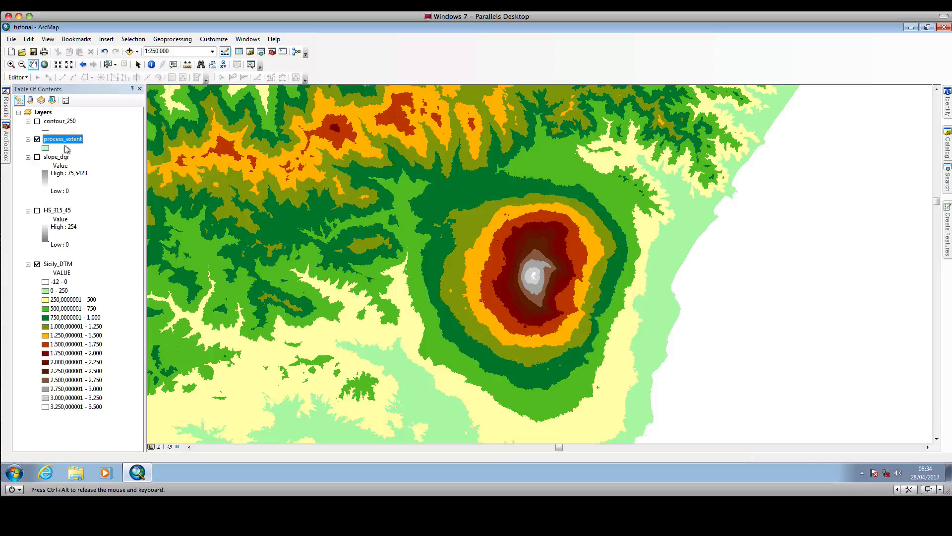
Start an editing session on the process_extent layer.
{"action": "left_click", "coordinate": [23, 78]}
{"action": "left_click", "coordinate": [27, 89]}
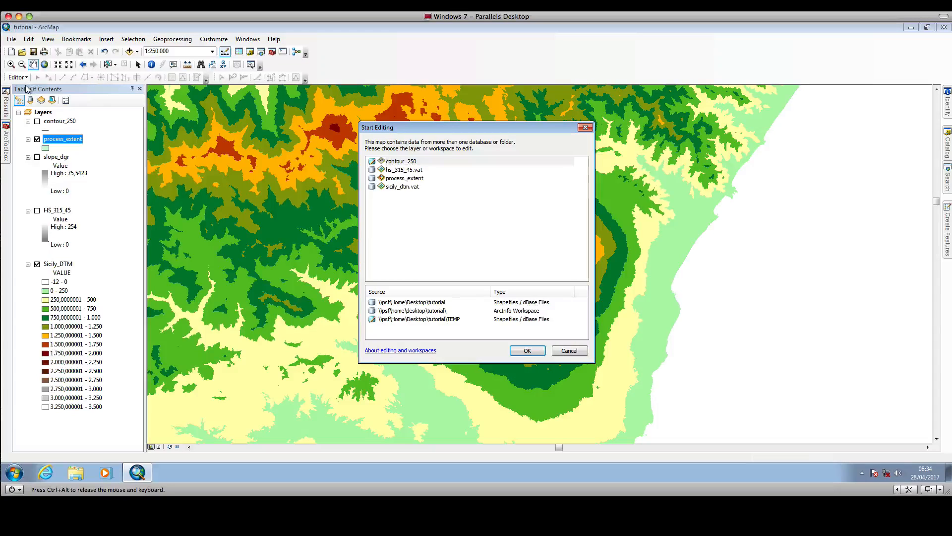
{"action": "left_click", "coordinate": [415, 179]}
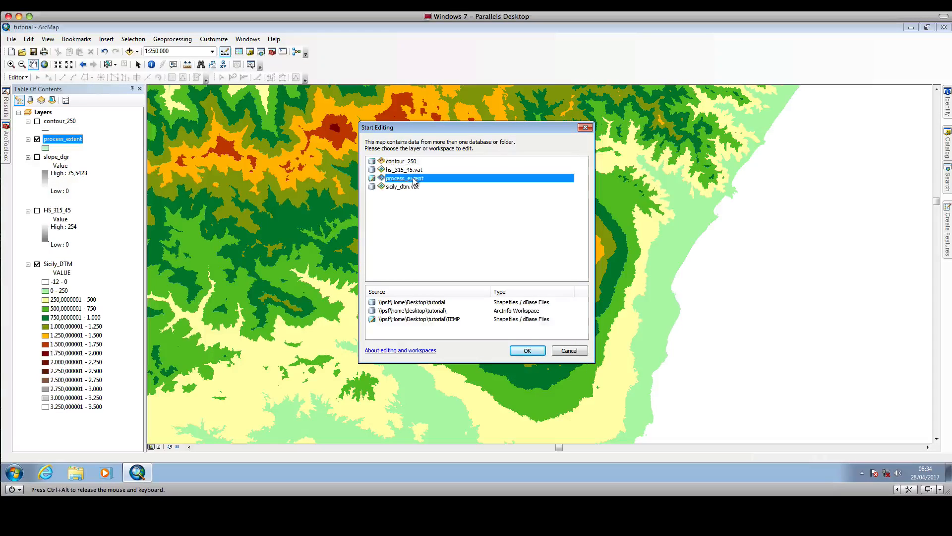
{"action": "left_click", "coordinate": [528, 351]}
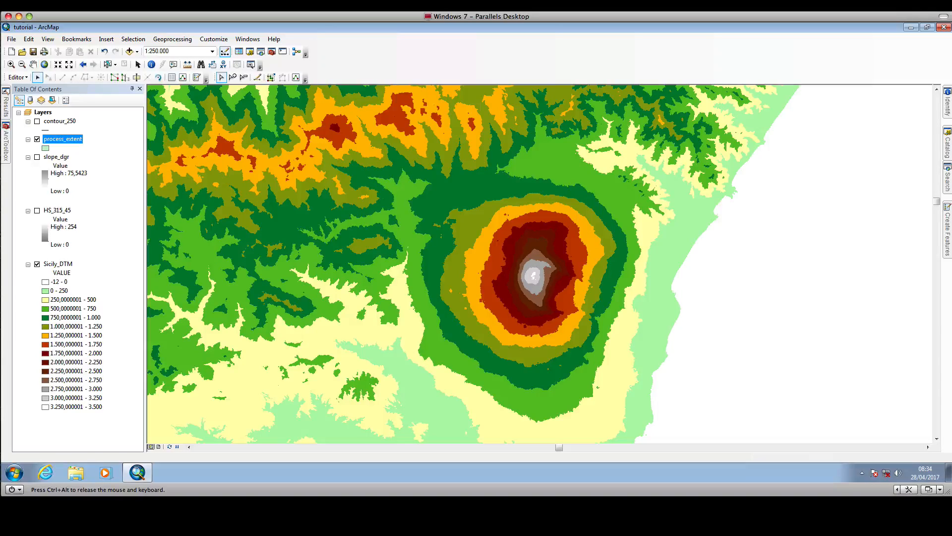
Draw a nine-vertex process_extent polygon enclosing the whole volcano on the elevation raster.
{"action": "left_click", "coordinate": [838, 122]}
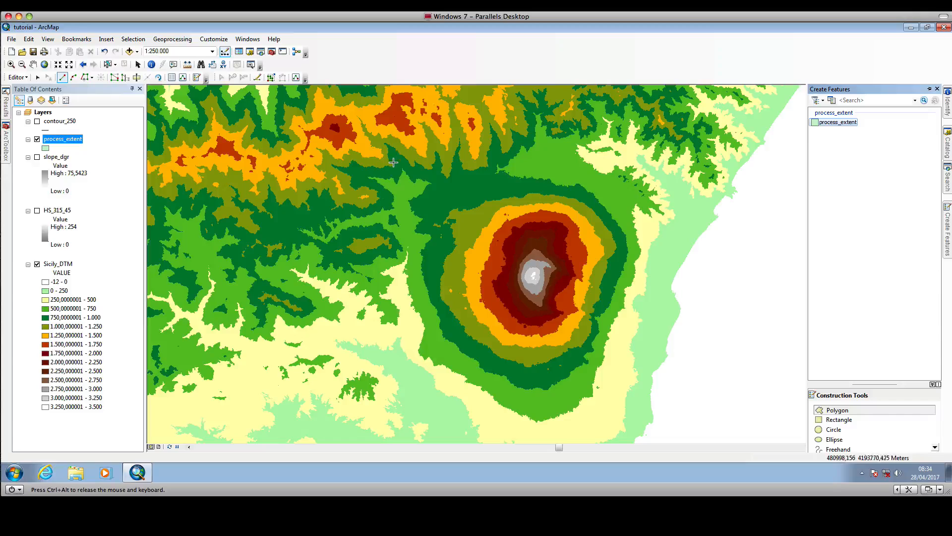
{"action": "left_click", "coordinate": [391, 192]}
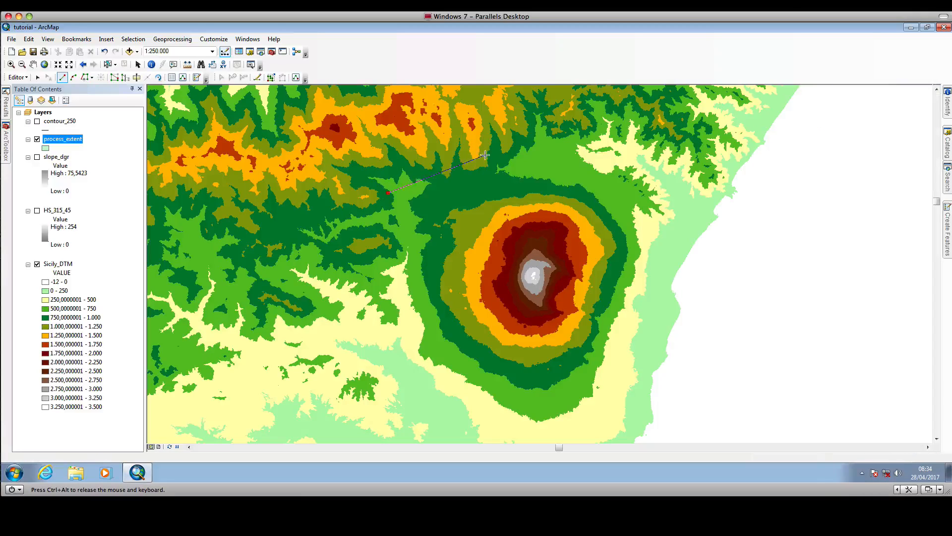
{"action": "left_click", "coordinate": [484, 156]}
{"action": "left_click", "coordinate": [608, 163]}
{"action": "left_click", "coordinate": [680, 206]}
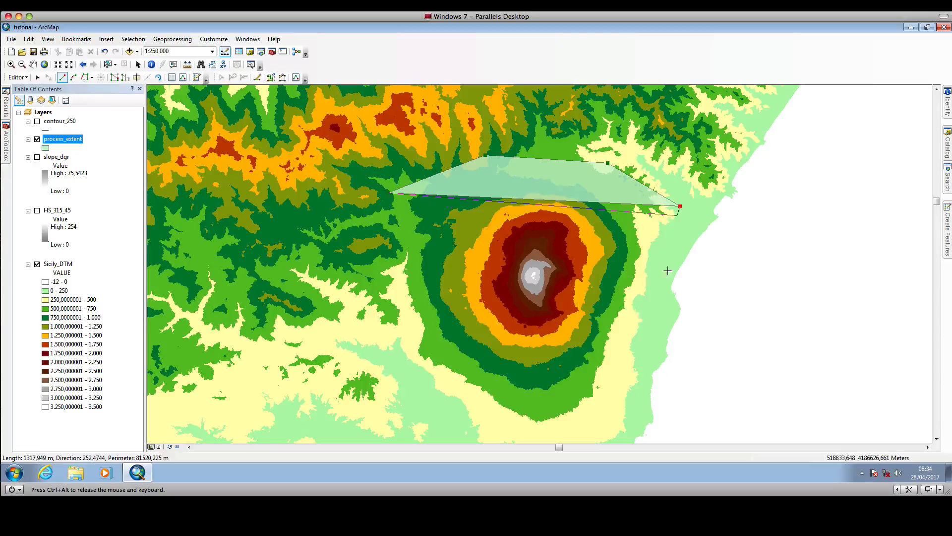
{"action": "left_click", "coordinate": [649, 346]}
{"action": "left_click", "coordinate": [619, 426]}
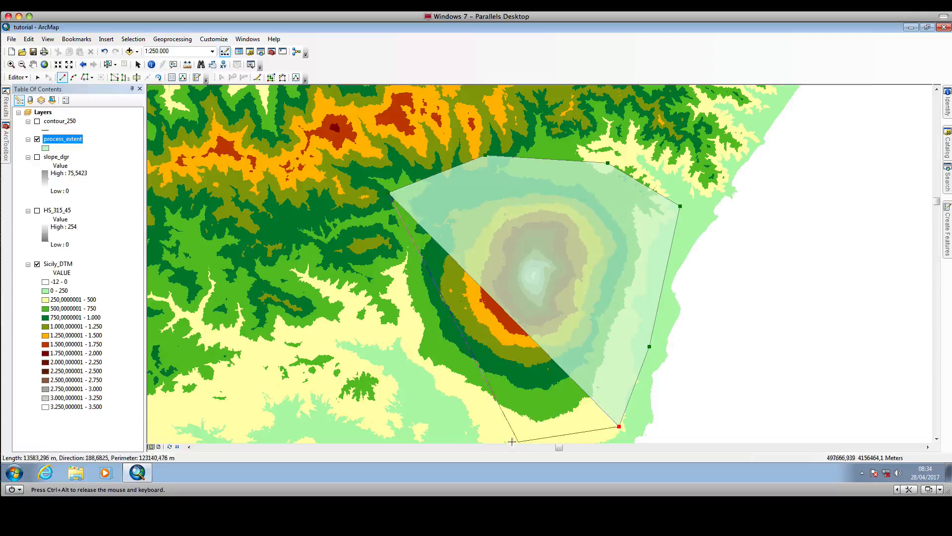
{"action": "left_click", "coordinate": [508, 440]}
{"action": "left_click", "coordinate": [379, 422]}
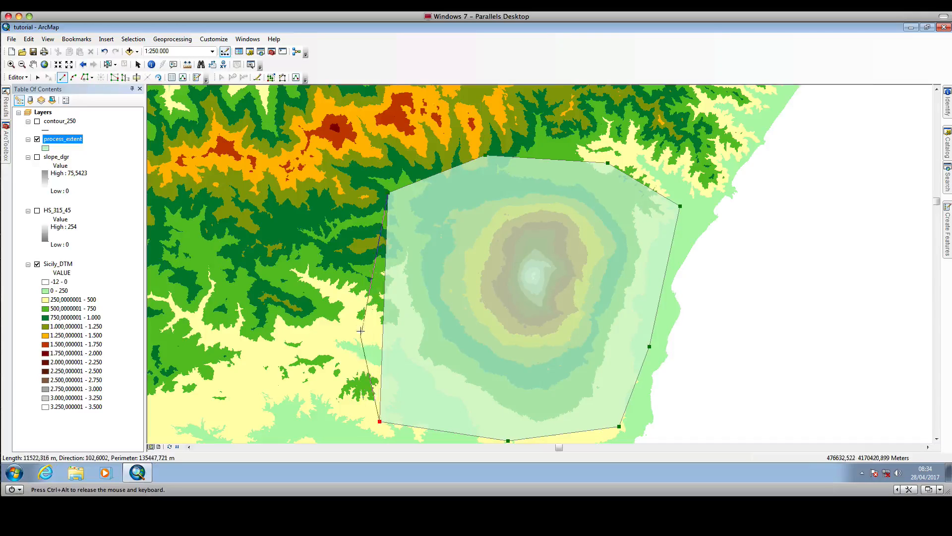
{"action": "double_click", "coordinate": [366, 296]}
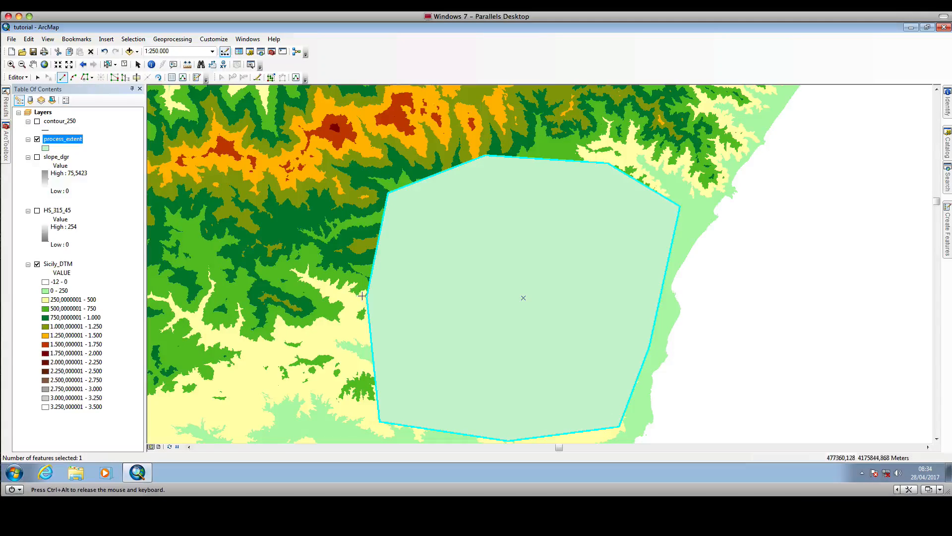
Save the edits to the process_extent layer and stop the editing session.
{"action": "left_click", "coordinate": [18, 76]}
{"action": "left_click", "coordinate": [34, 112]}
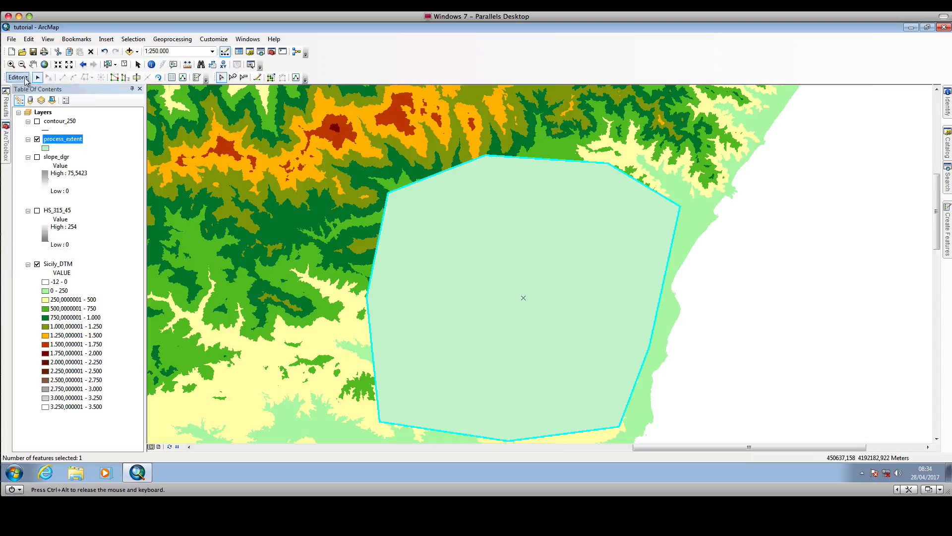
{"action": "left_click", "coordinate": [19, 77]}
{"action": "left_click", "coordinate": [33, 99]}
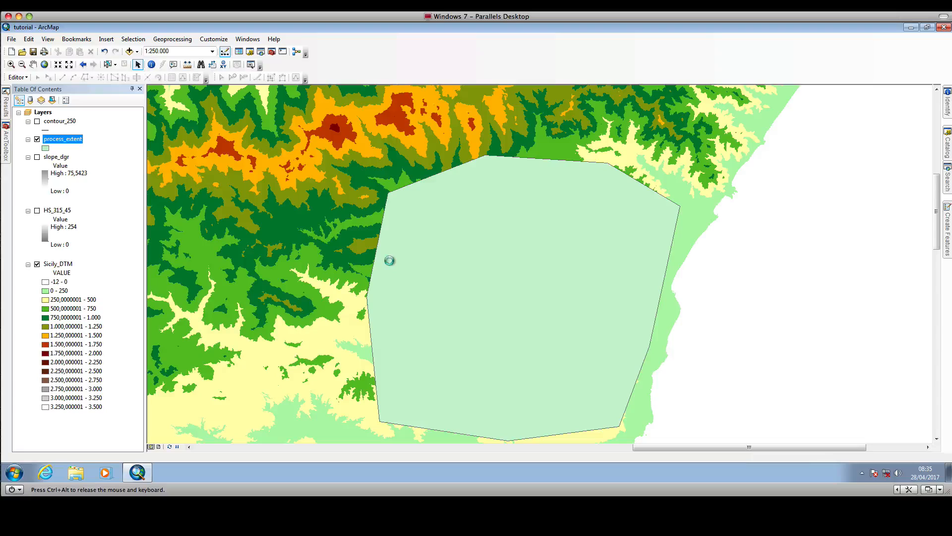
Set the process_extent layer's transparency to 50%.
{"action": "left_click", "coordinate": [404, 142]}
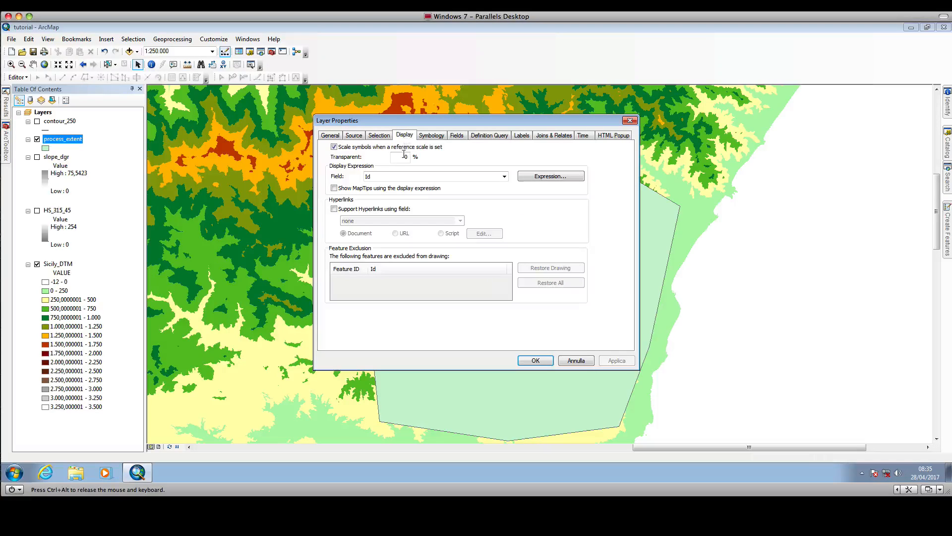
{"action": "double_click", "coordinate": [398, 157]}
{"action": "type", "text": "50"}
{"action": "key", "text": "Return"}
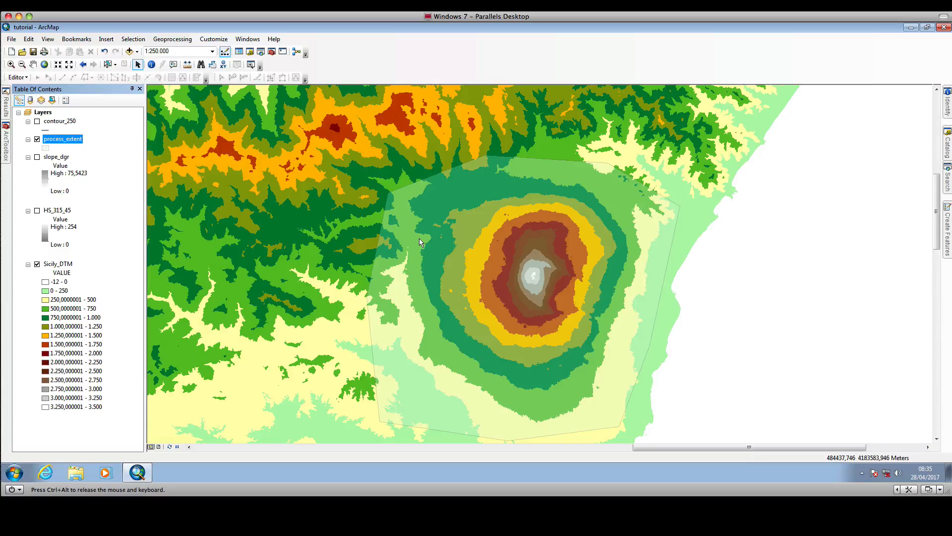
Start the Slope (3D Analyst) tool and choose Sicily_DTM as the input raster.
{"action": "left_click", "coordinate": [33, 64]}
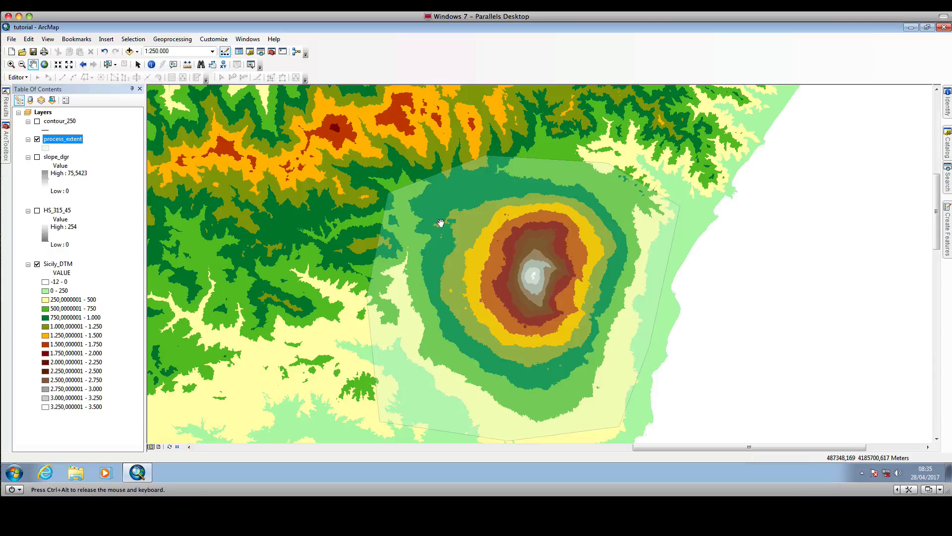
{"action": "left_click_drag", "start_coordinate": [446, 232], "coordinate": [440, 207]}
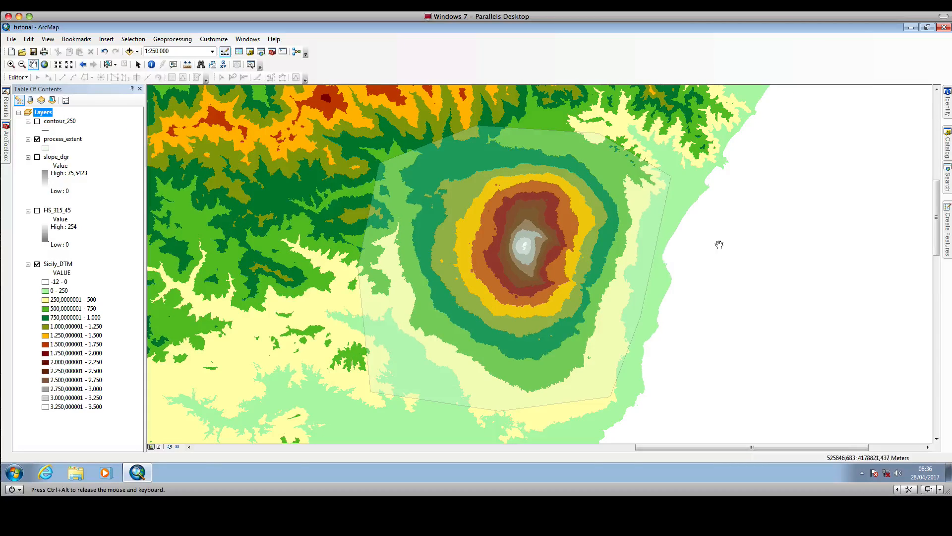
{"action": "left_click", "coordinate": [948, 180]}
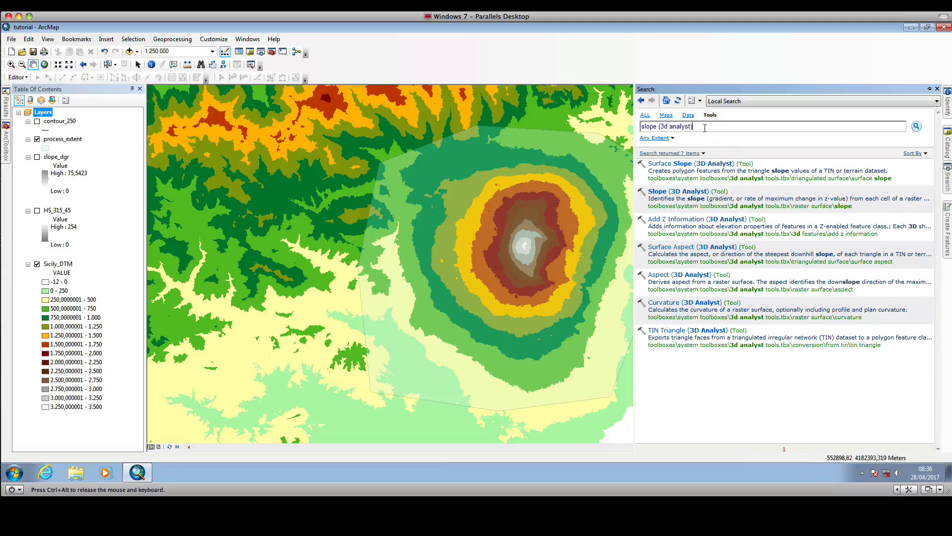
{"action": "left_click", "coordinate": [672, 195]}
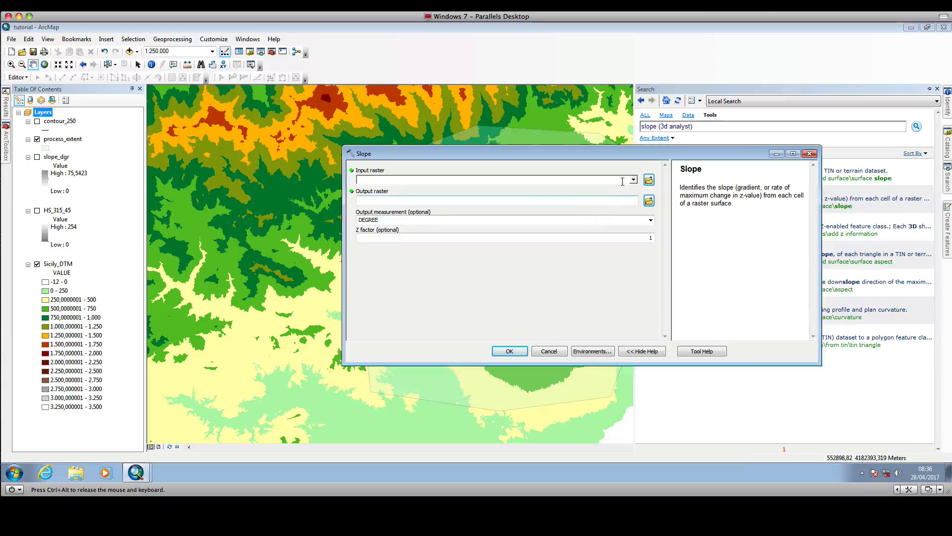
{"action": "left_click", "coordinate": [634, 181]}
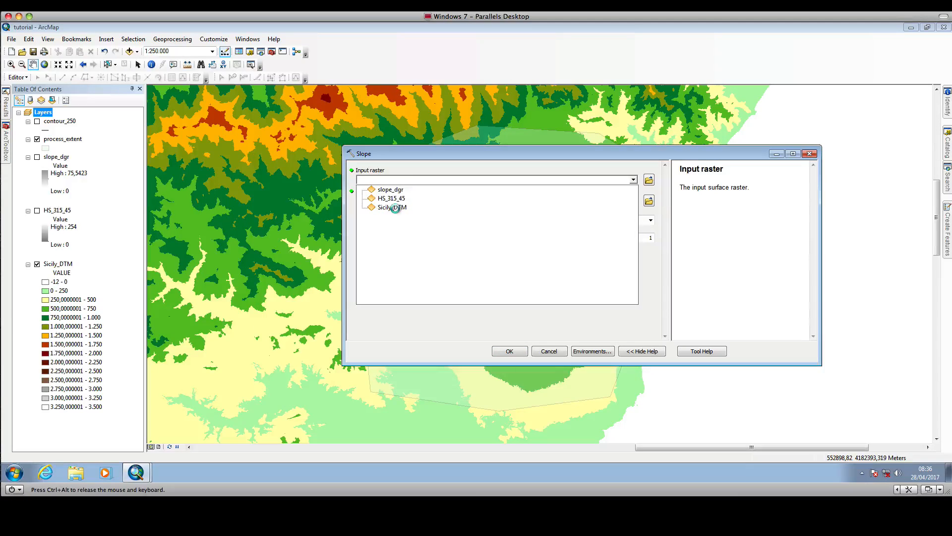
{"action": "left_click", "coordinate": [395, 208]}
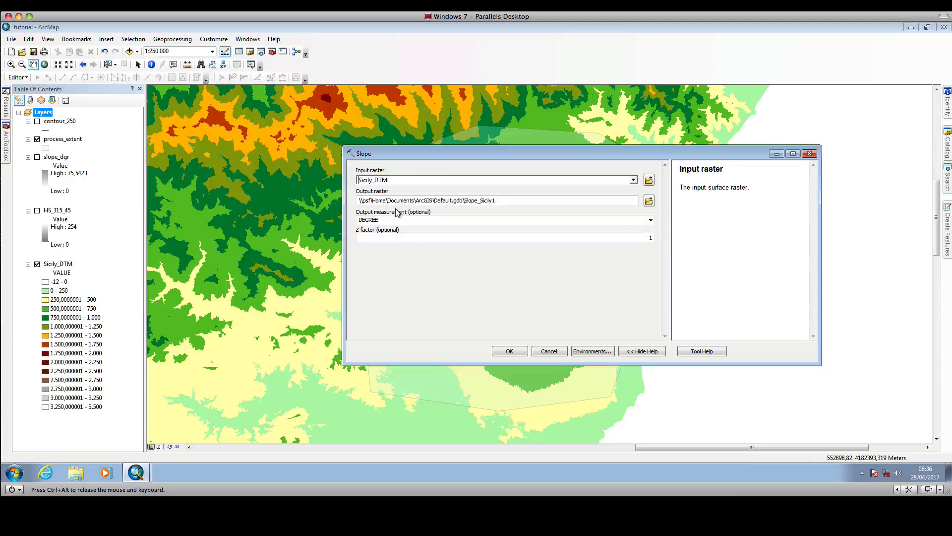
Set the Slope tool's output raster to etna_slope in the tutorial folder.
{"action": "left_click", "coordinate": [649, 200]}
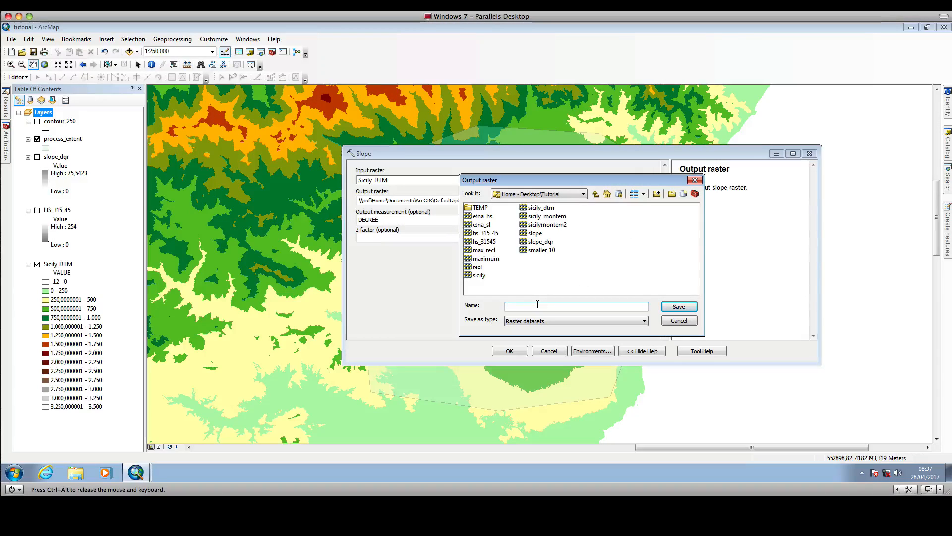
{"action": "type", "text": "e"}
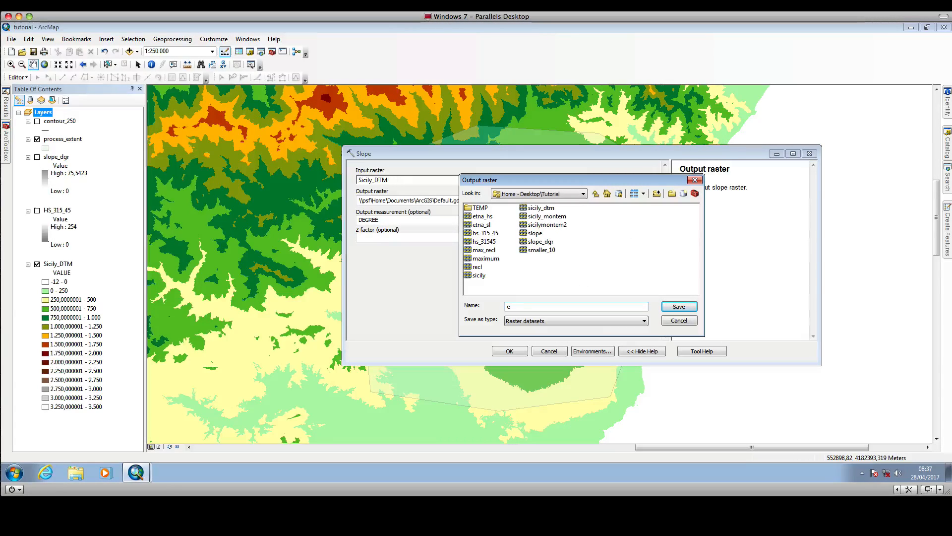
{"action": "type", "text": "tna_slope"}
{"action": "left_click", "coordinate": [679, 307]}
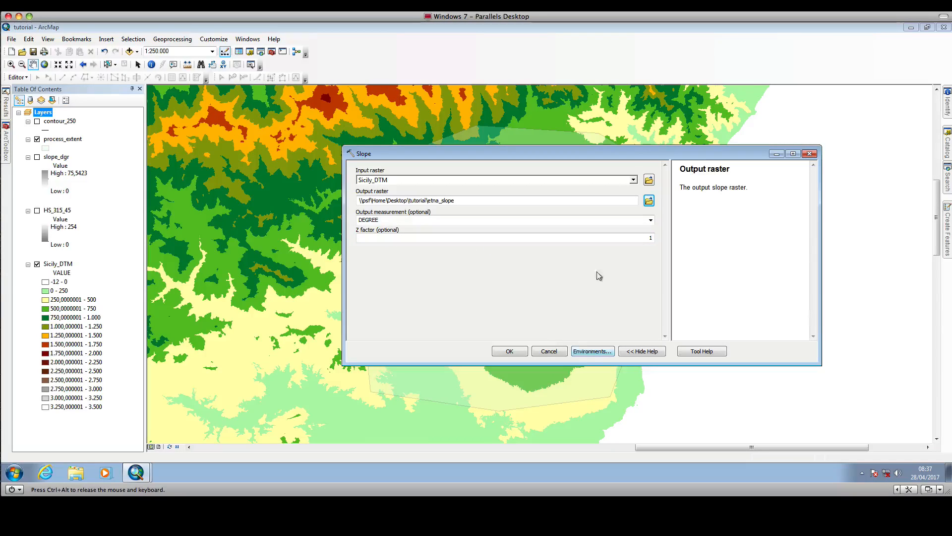
Limit the Slope tool's processing extent to that of the process_extent layer and run the calculation.
{"action": "left_click", "coordinate": [592, 350]}
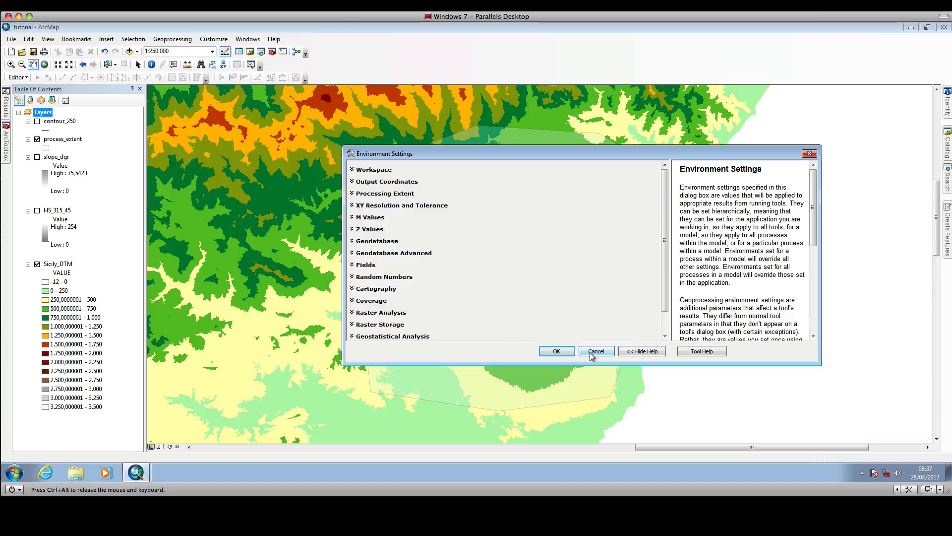
{"action": "left_click", "coordinate": [370, 194]}
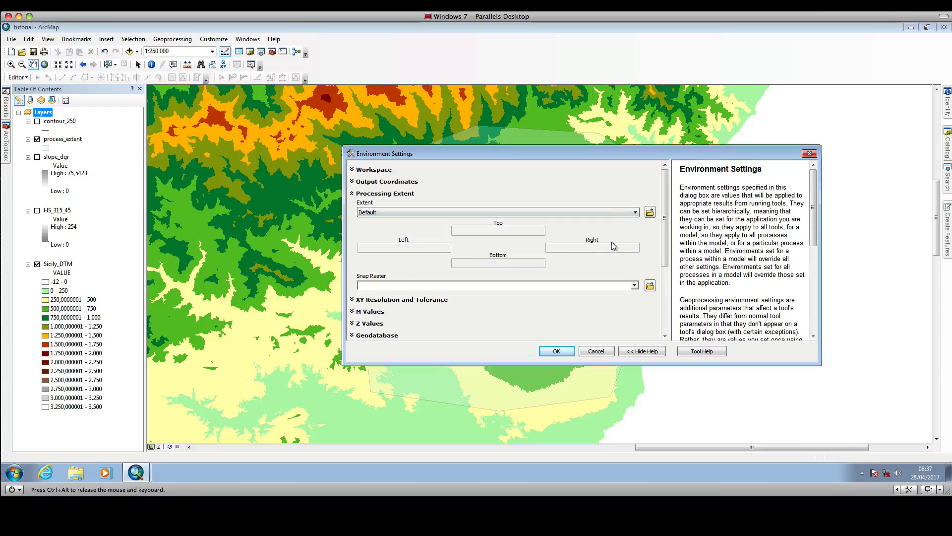
{"action": "left_click", "coordinate": [634, 215]}
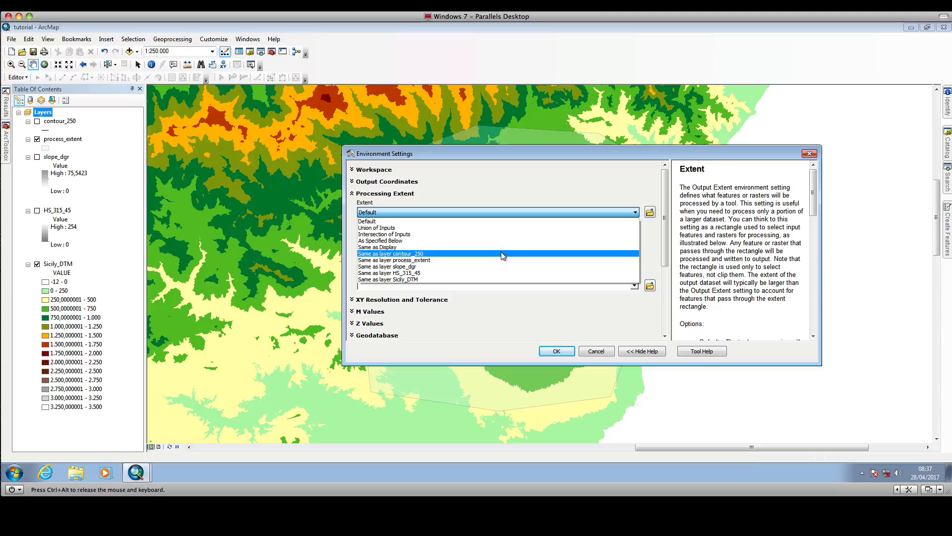
{"action": "left_click", "coordinate": [425, 261]}
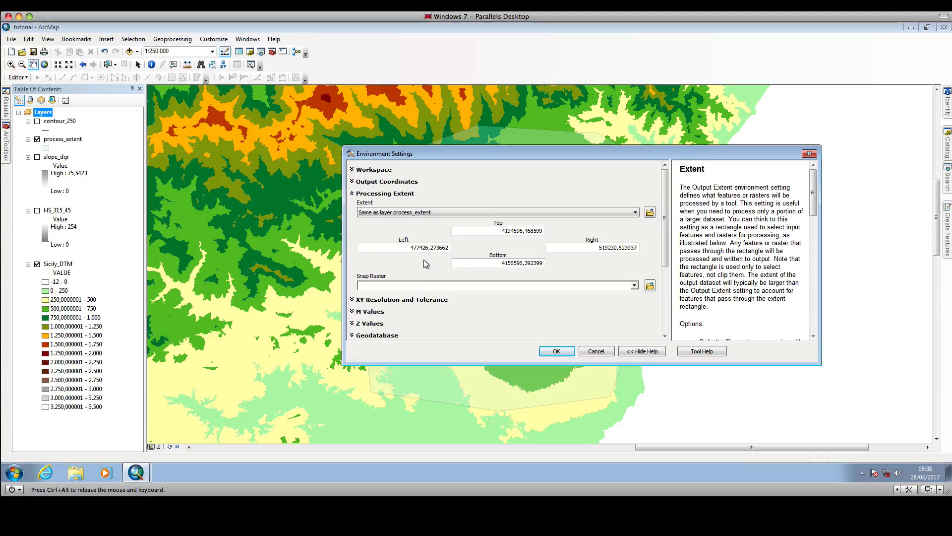
{"action": "left_click", "coordinate": [569, 354]}
{"action": "left_click", "coordinate": [510, 352]}
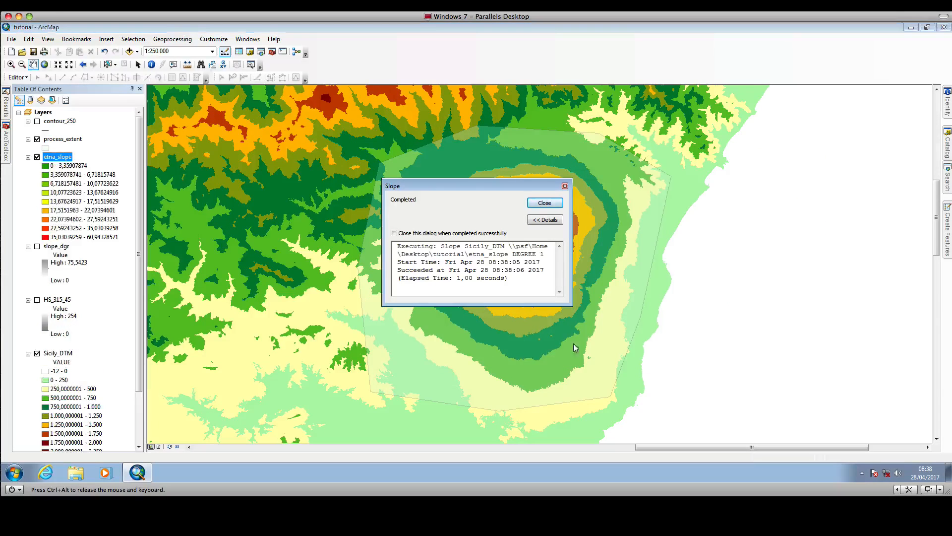
{"action": "left_click", "coordinate": [545, 204]}
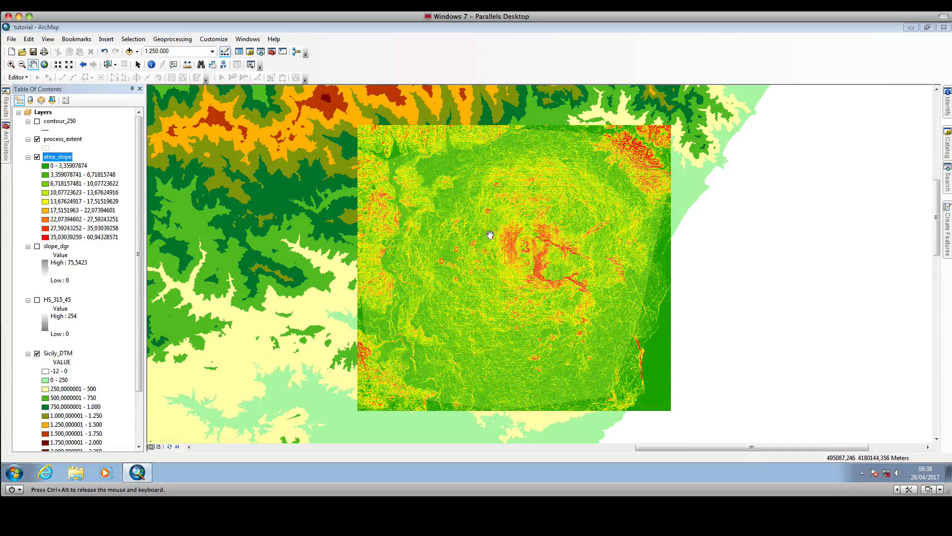
Change the etna_slope layer's symbology to Stretched with the black-to-white color ramp inverted.
{"action": "left_click_drag", "start_coordinate": [490, 235], "coordinate": [473, 238]}
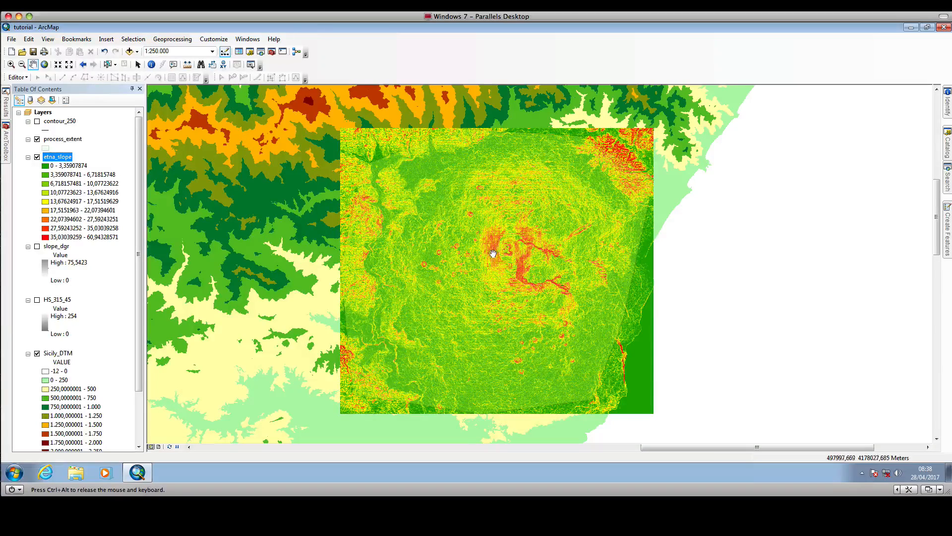
{"action": "scroll", "coordinate": [501, 274], "scroll_direction": "up", "scroll_amount": 3}
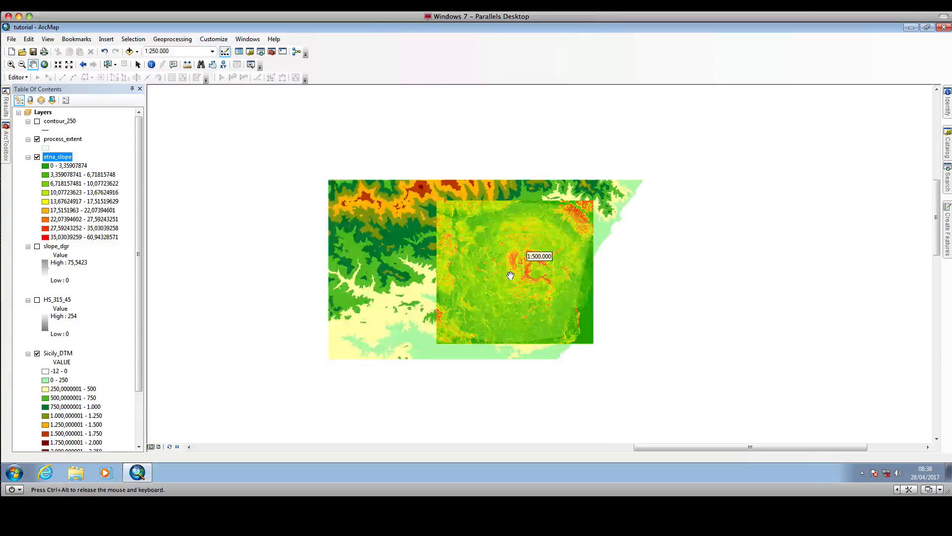
{"action": "scroll", "coordinate": [510, 275], "scroll_direction": "up", "scroll_amount": 1}
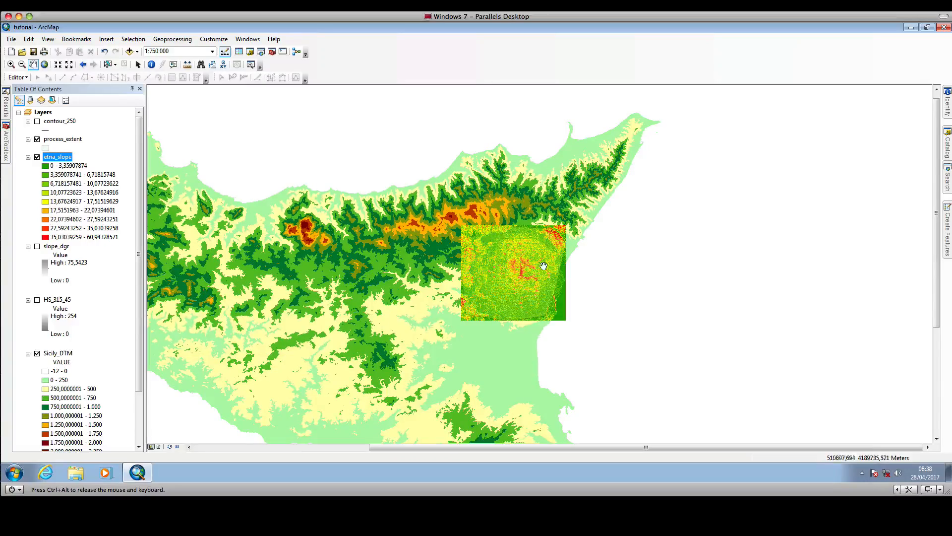
{"action": "scroll", "coordinate": [541, 263], "scroll_direction": "down", "scroll_amount": 3}
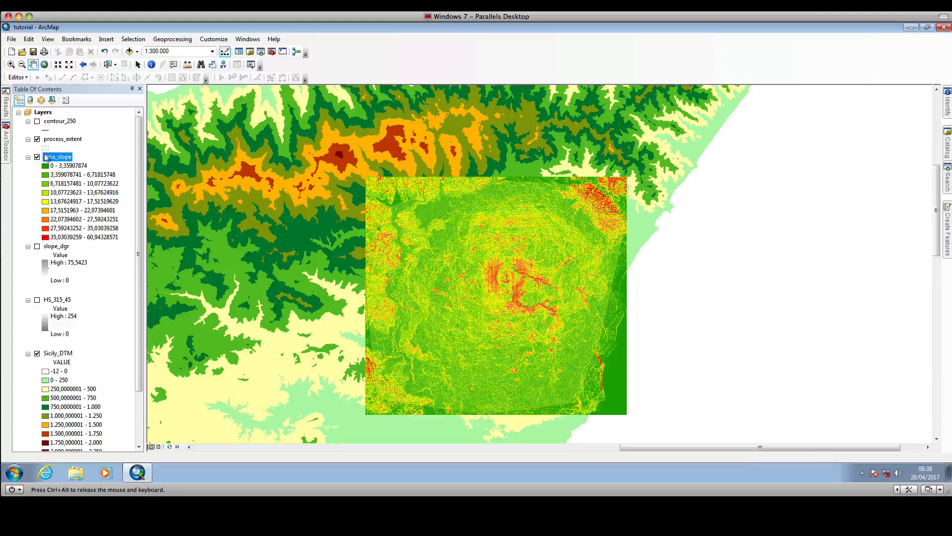
{"action": "double_click", "coordinate": [67, 158]}
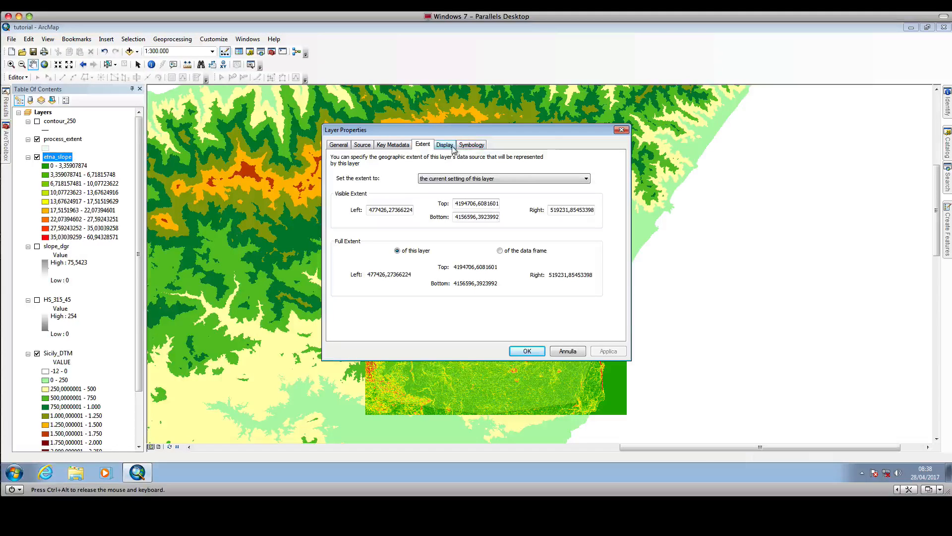
{"action": "left_click", "coordinate": [471, 145]}
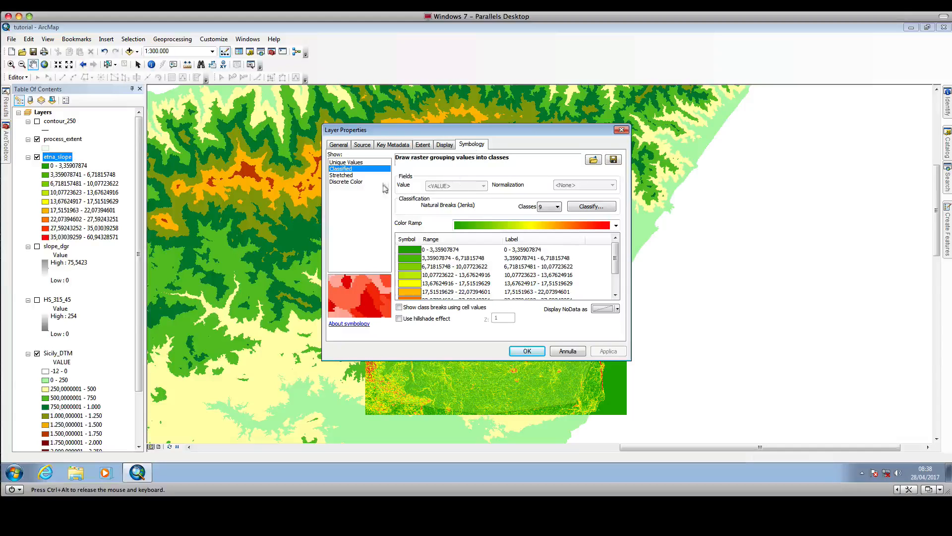
{"action": "left_click", "coordinate": [342, 176]}
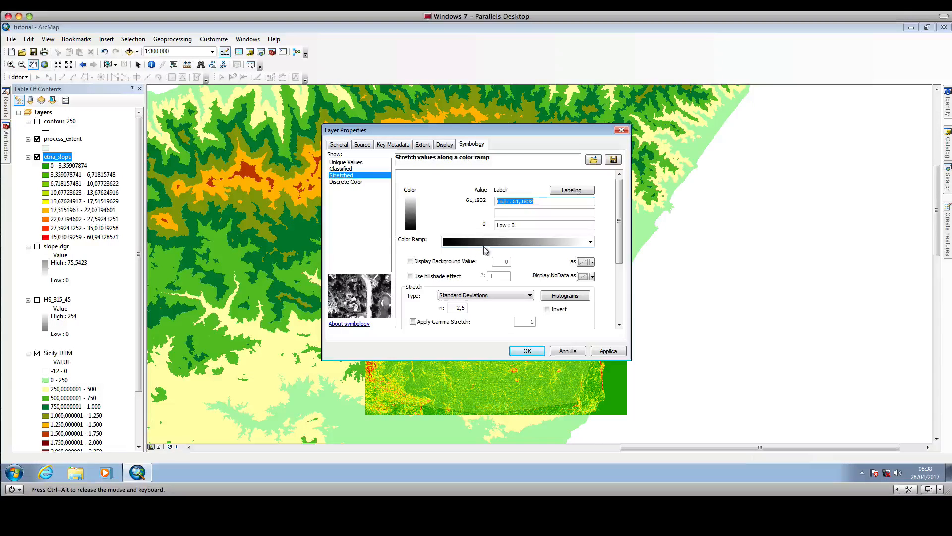
{"action": "left_click", "coordinate": [547, 309]}
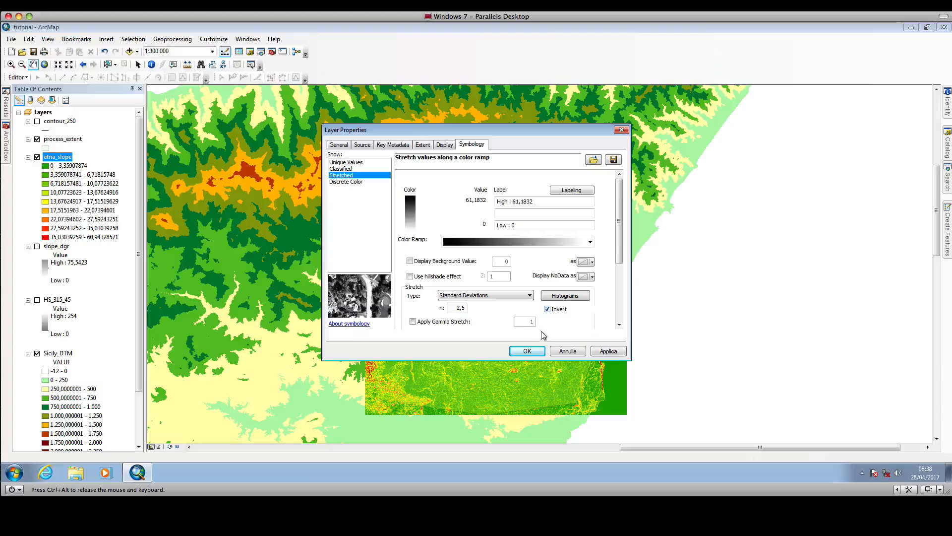
{"action": "left_click", "coordinate": [528, 351]}
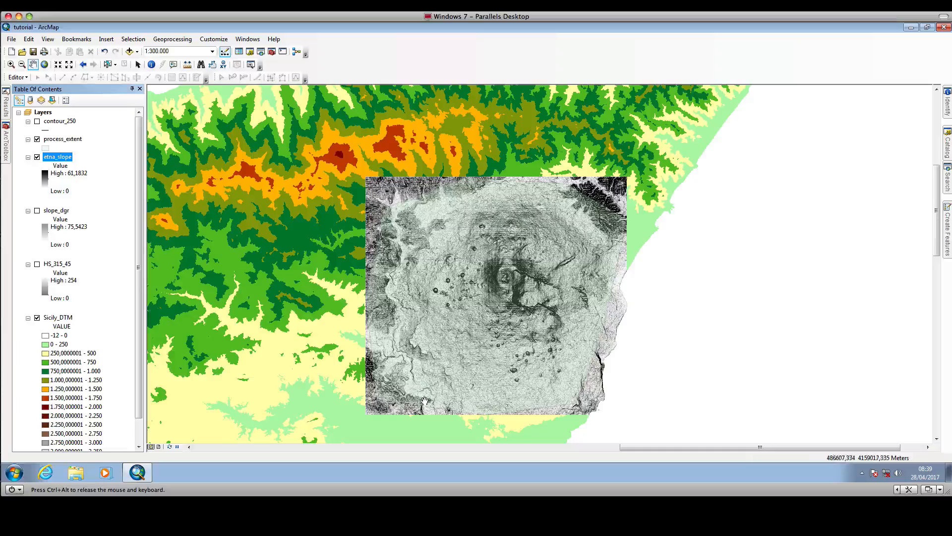
{"action": "left_click_drag", "start_coordinate": [388, 242], "coordinate": [427, 215]}
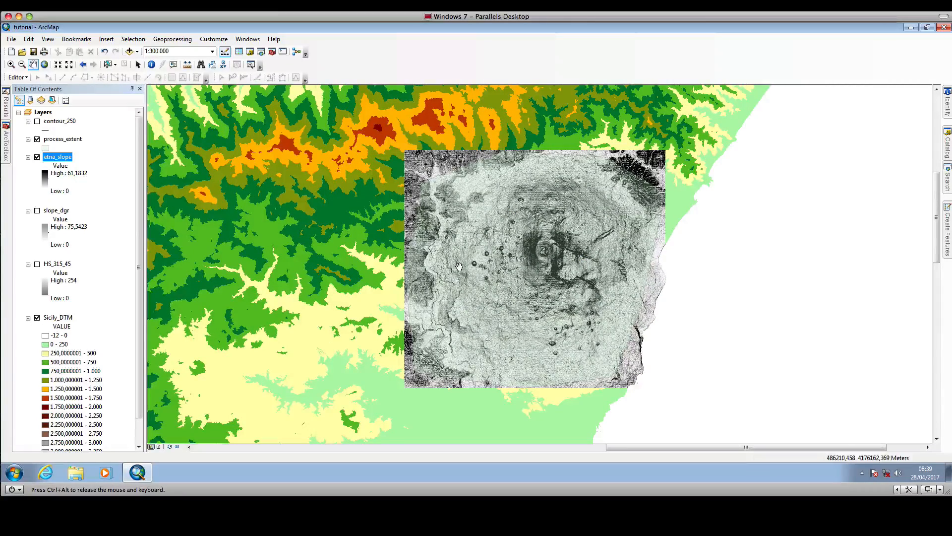
{"action": "left_click_drag", "start_coordinate": [459, 266], "coordinate": [421, 287]}
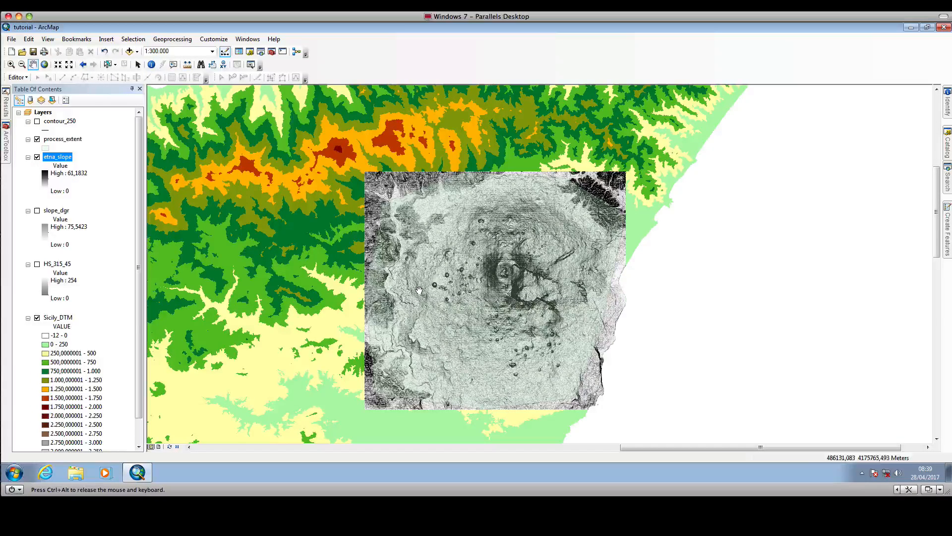
{"action": "left_click_drag", "start_coordinate": [423, 291], "coordinate": [429, 255]}
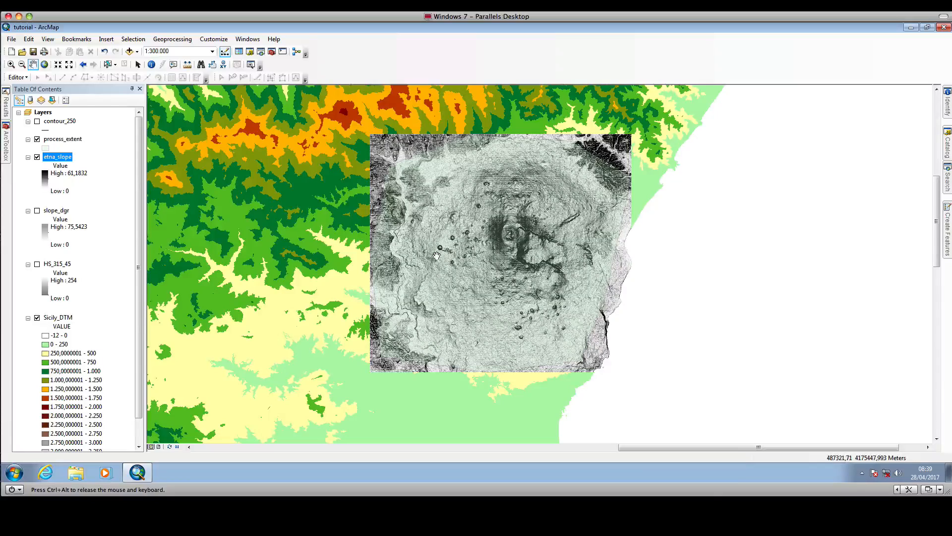
{"action": "left_click", "coordinate": [723, 6]}
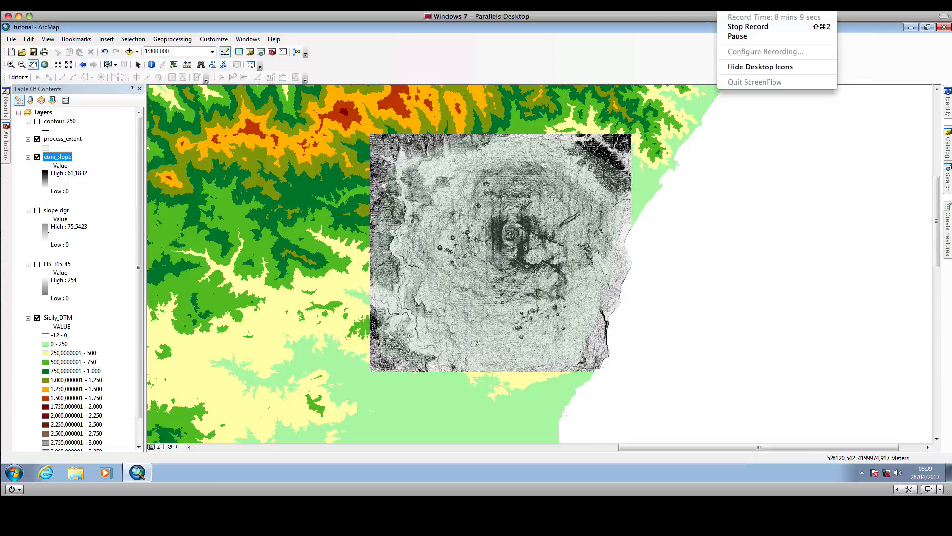